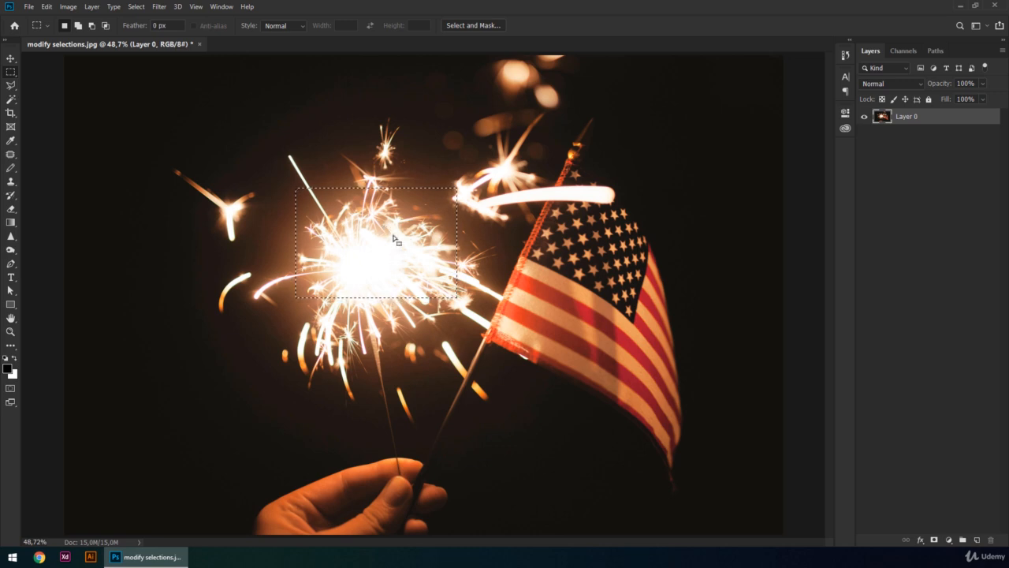
Move the selected sparkler area up and to the left on Layer 0, and undo the move.
key("v")
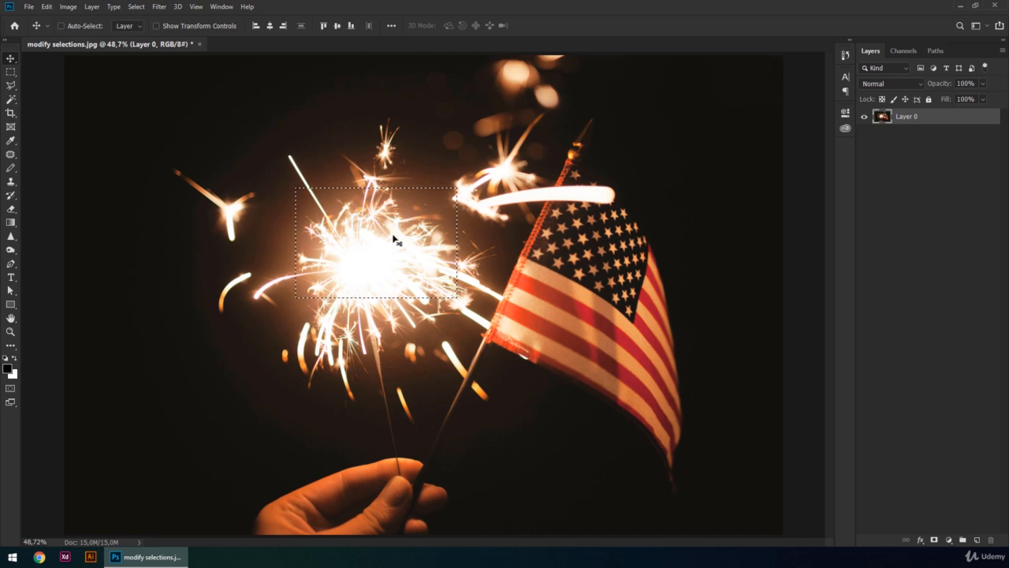
left_click_drag(394, 239, 343, 209)
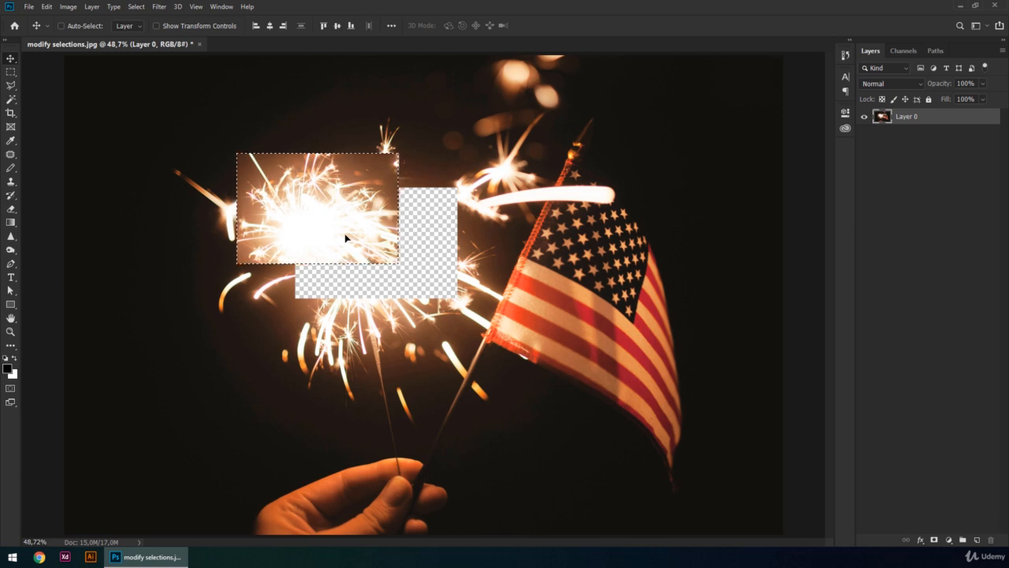
key("ctrl+z")
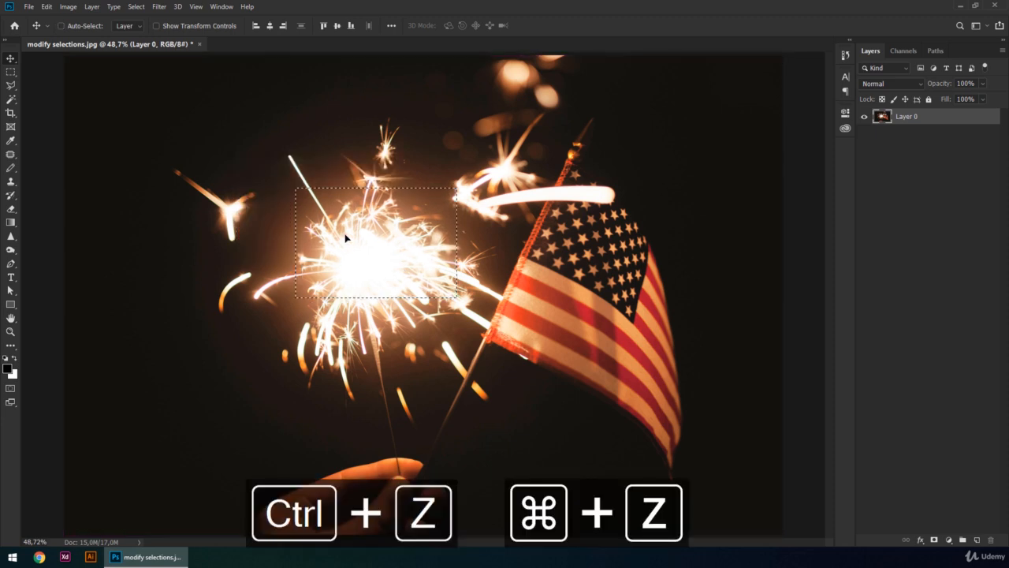
Copy the selected sparkler area to a new layer and move the copy up and to the left.
key("ctrl+j")
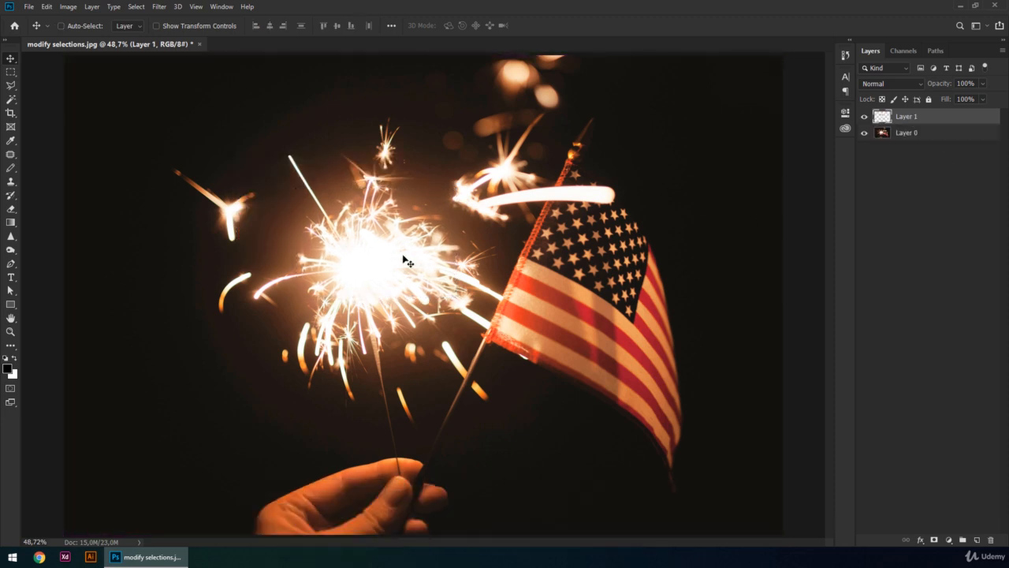
left_click_drag(407, 261, 359, 234)
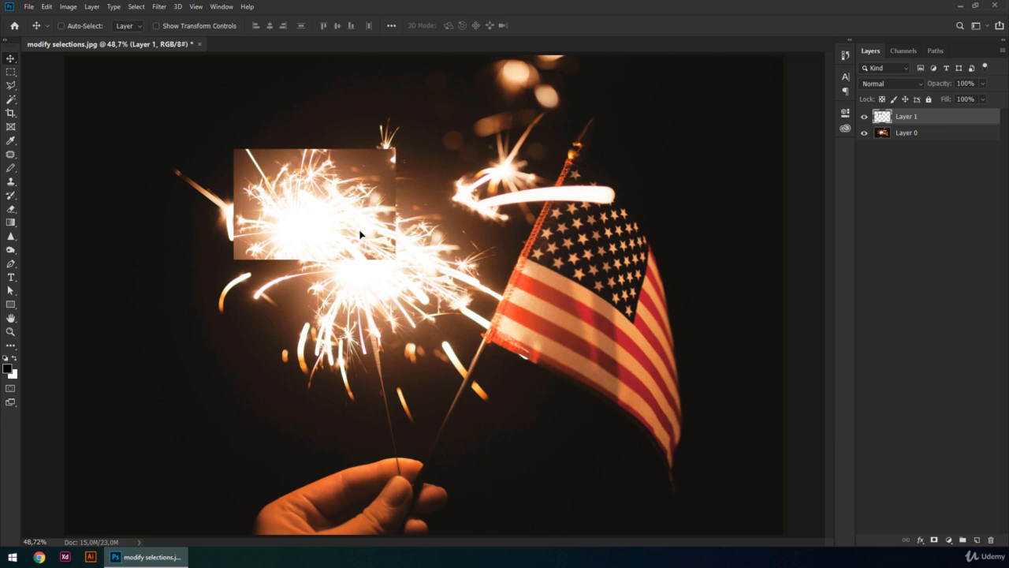
Revert the document to its last saved version.
key("F12")
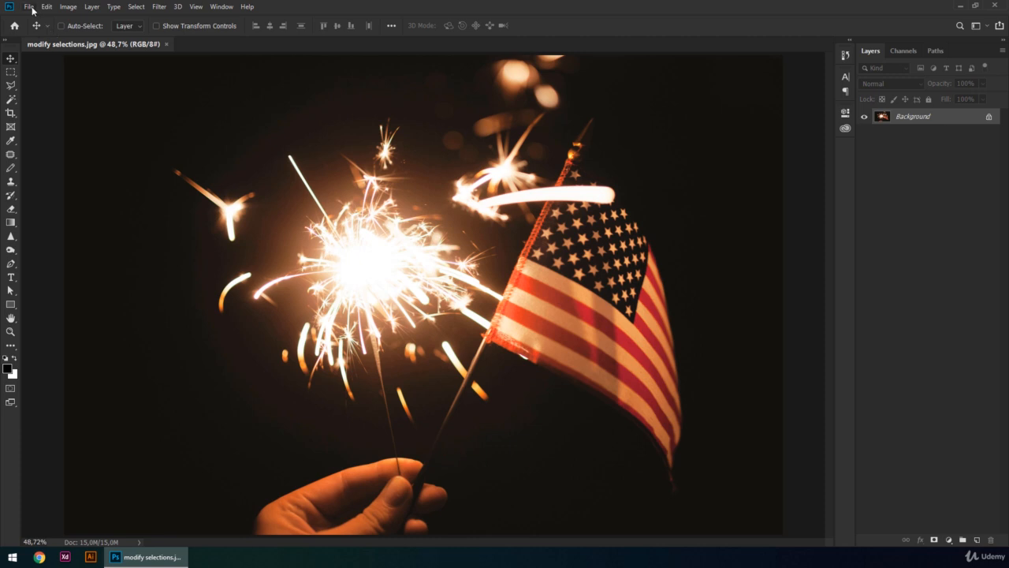
left_click(30, 7)
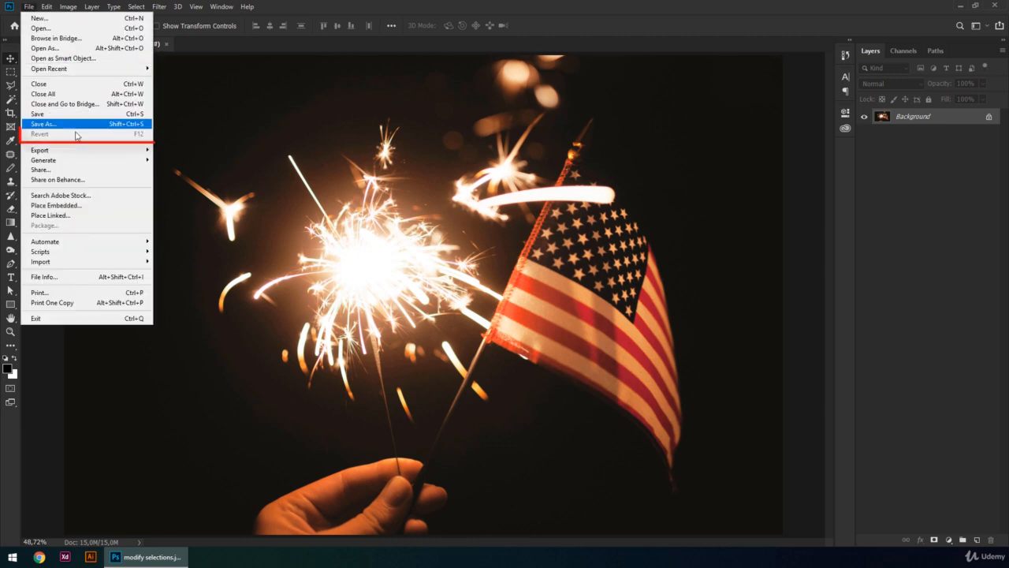
left_click(228, 125)
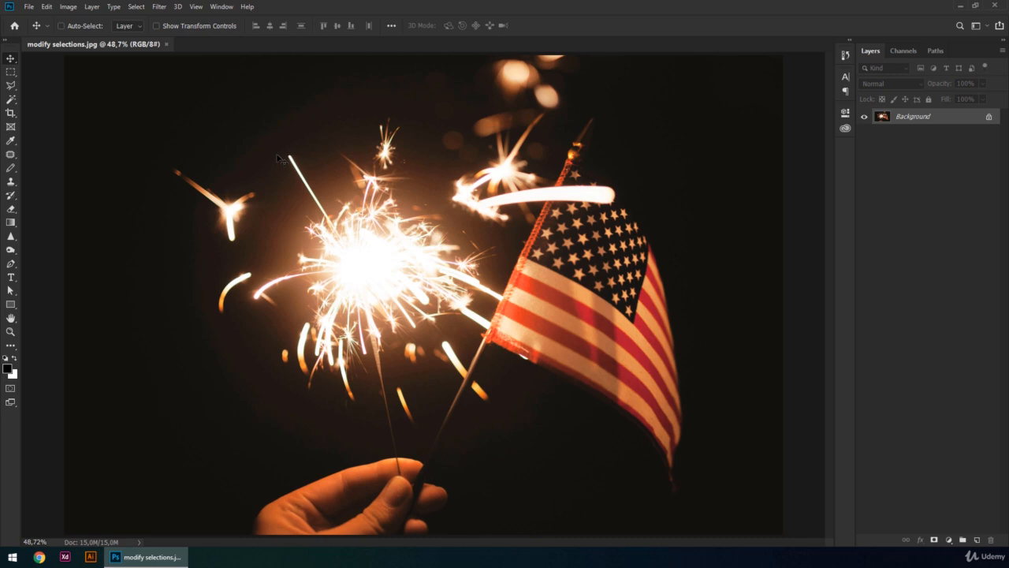
Draw a rectangular marquee around the upper part of the sparkler burst, invert the selection, and deselect.
key("m")
left_click_drag(290, 157, 454, 301)
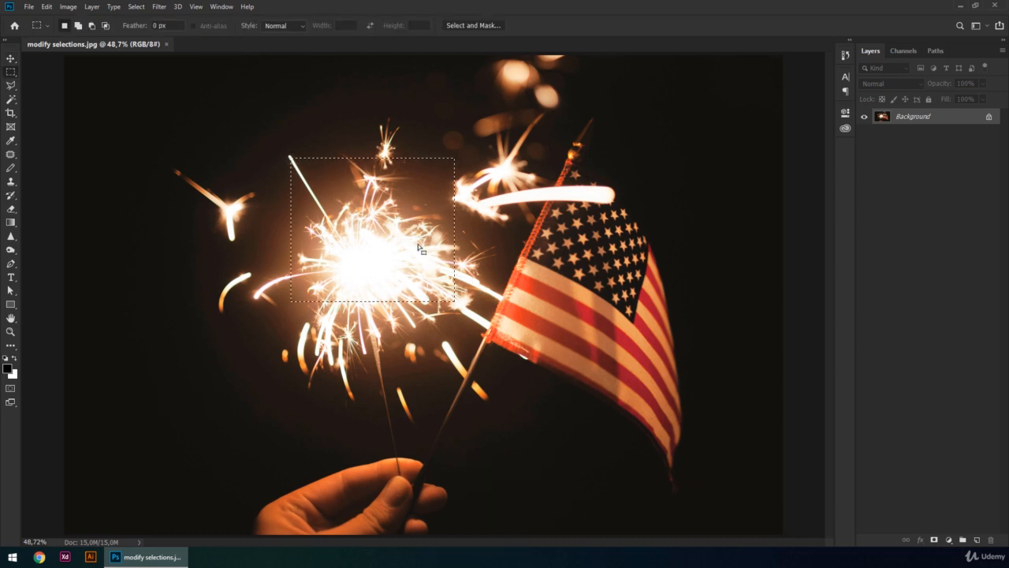
right_click(417, 244)
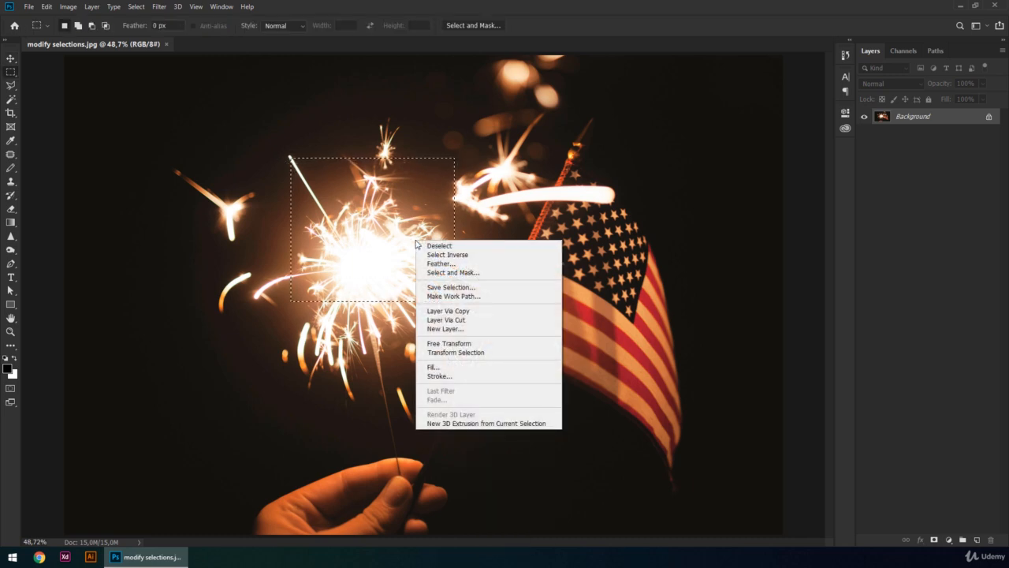
left_click(497, 255)
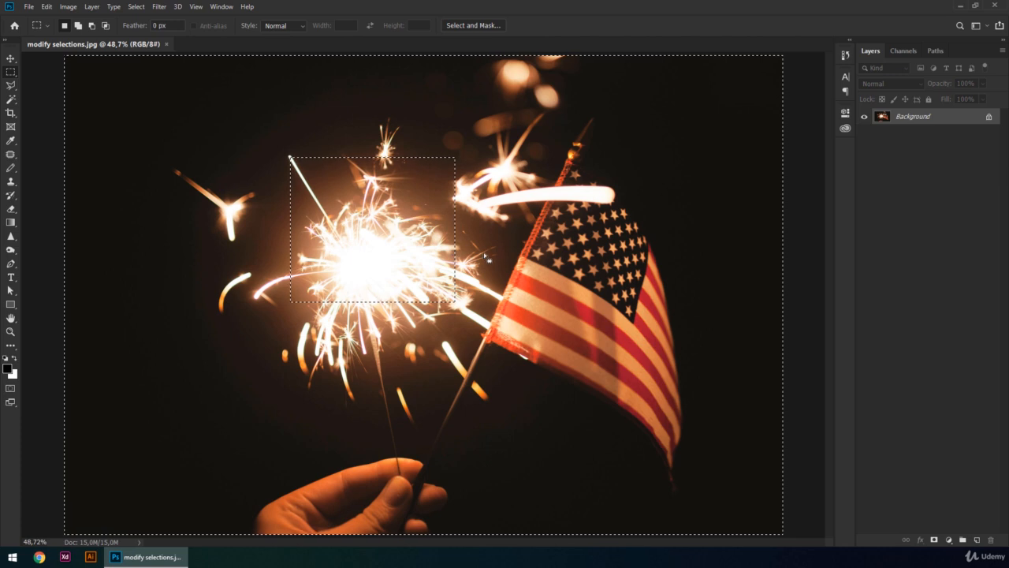
key("ctrl+d")
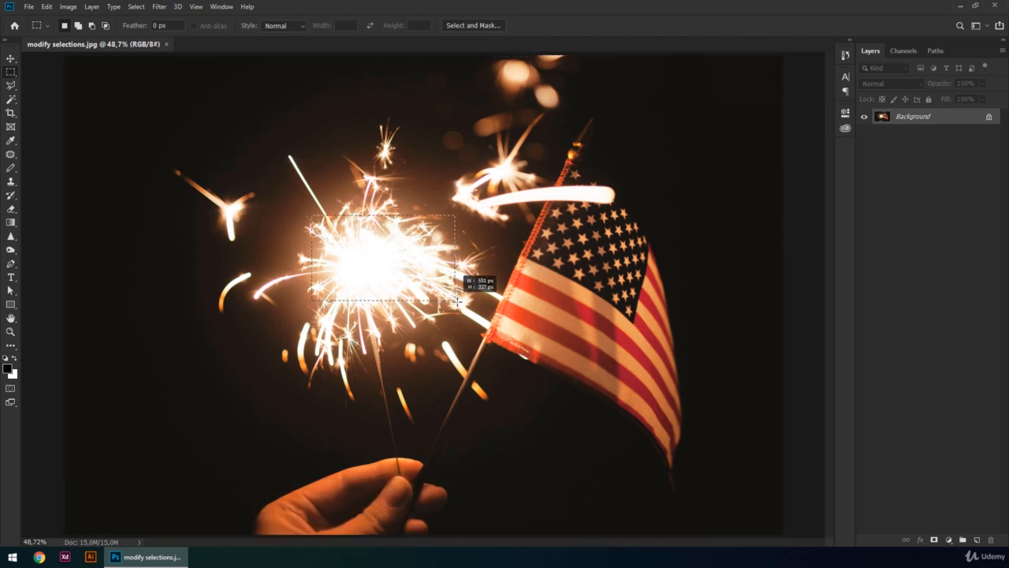
Invert a smaller rectangular selection around the sparkler's bright core, and deselect.
right_click(432, 268)
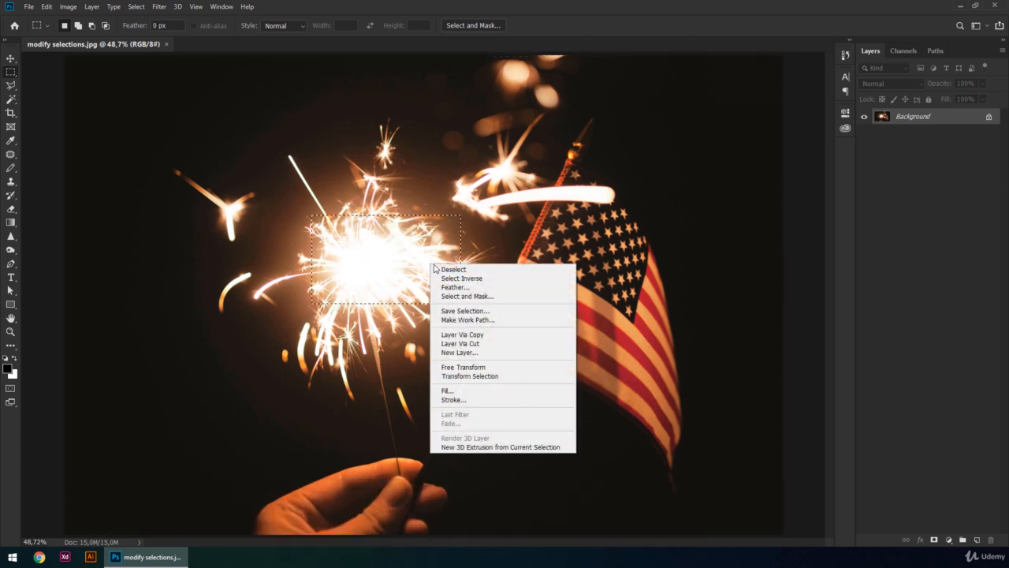
left_click(501, 282)
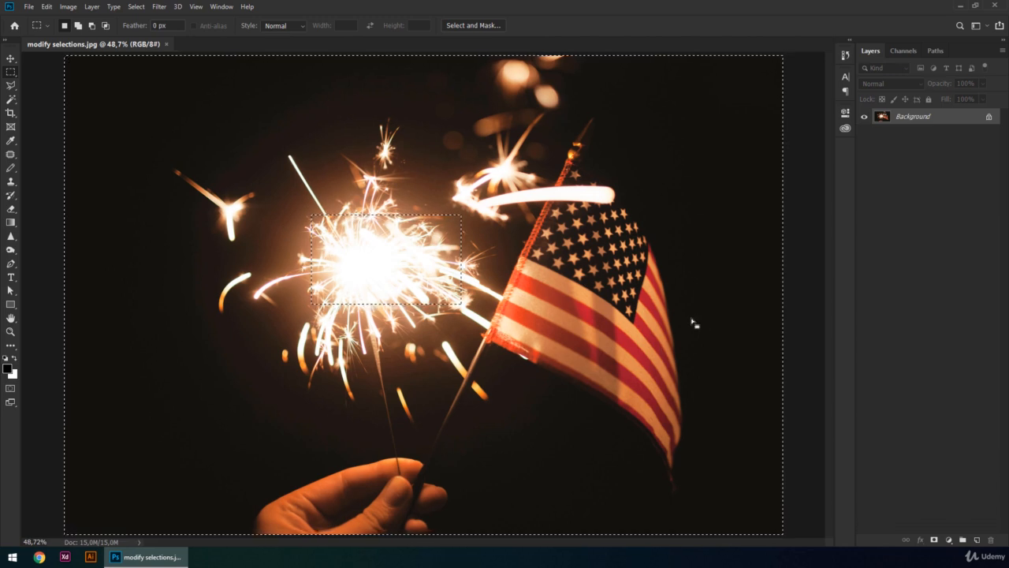
key("ctrl+d")
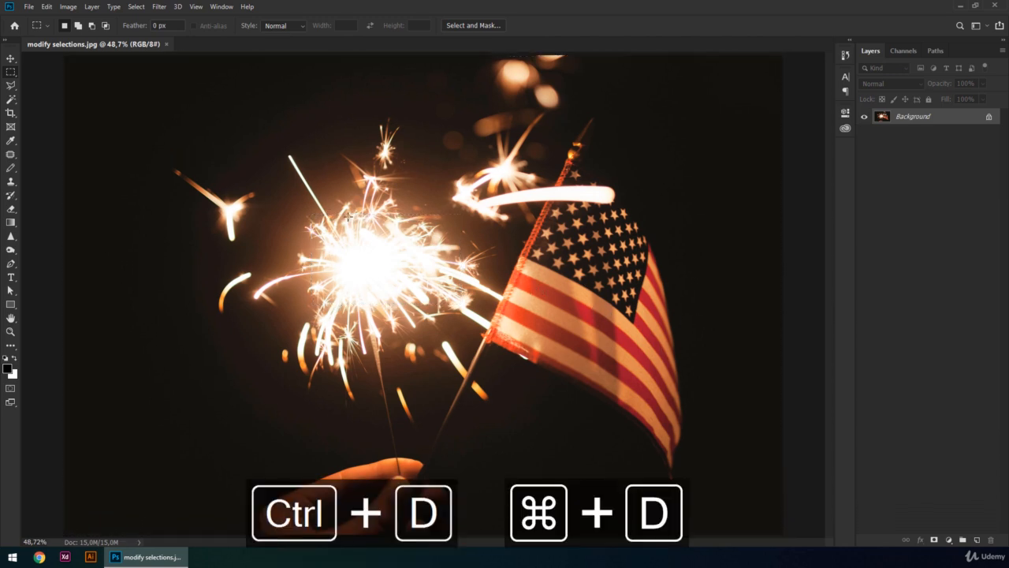
Draw a rectangular marquee across the sparkler burst and feather the selection by 50 pixels.
left_click_drag(285, 175, 476, 293)
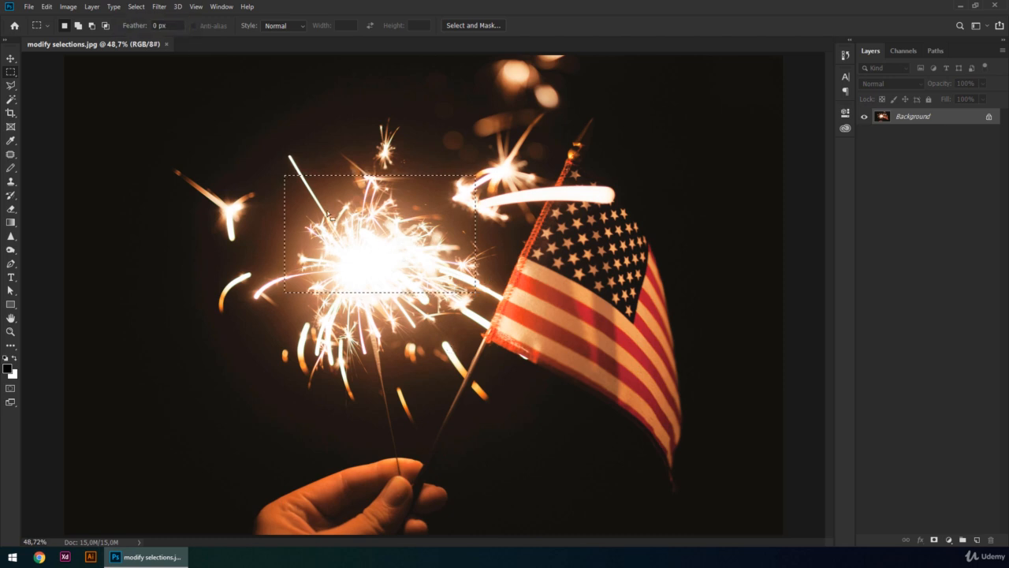
right_click(421, 206)
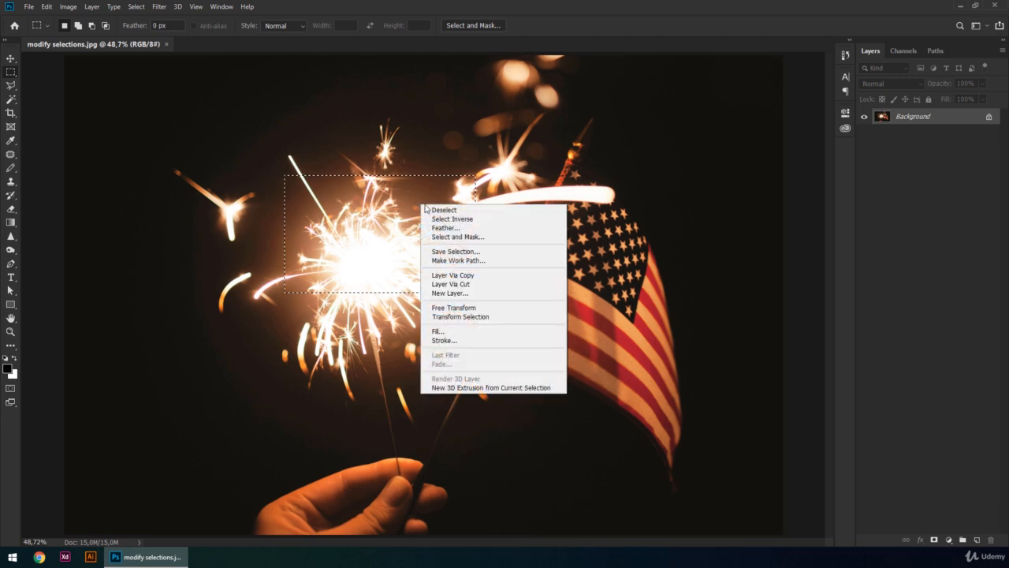
left_click(466, 228)
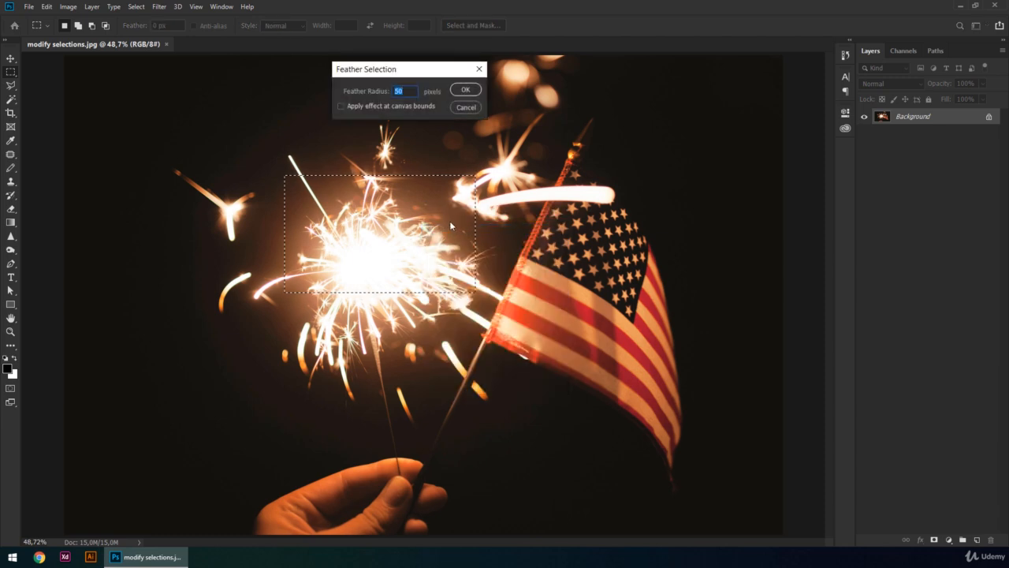
left_click(465, 90)
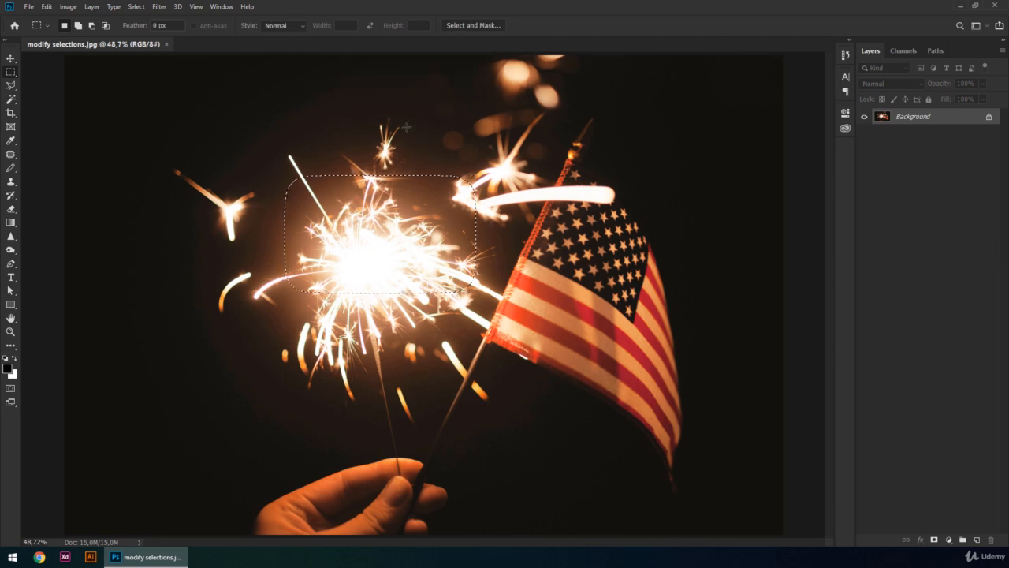
Fill the feathered selection with the white background color and undo the fill.
key("ctrl+Delete")
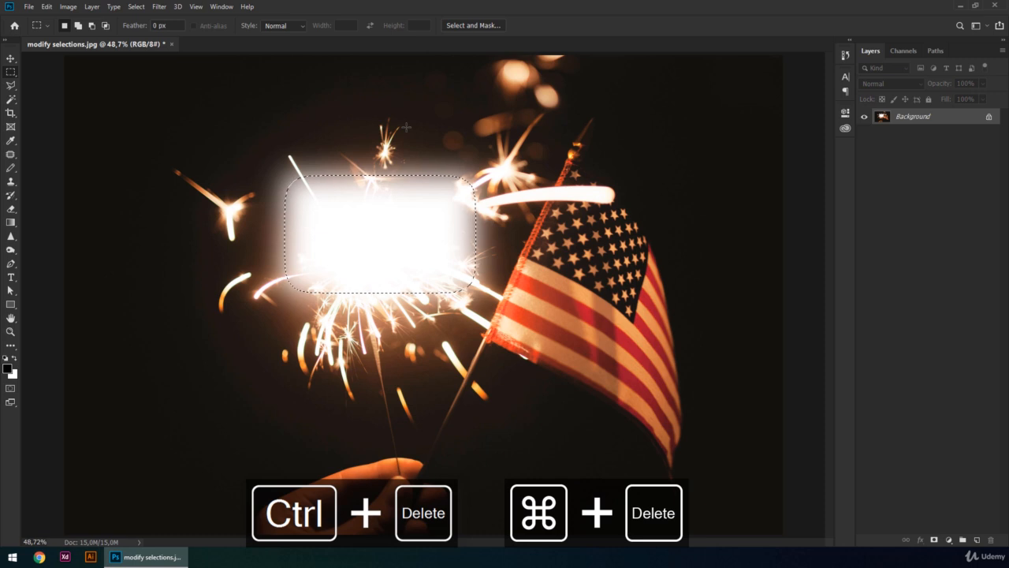
key("ctrl+z")
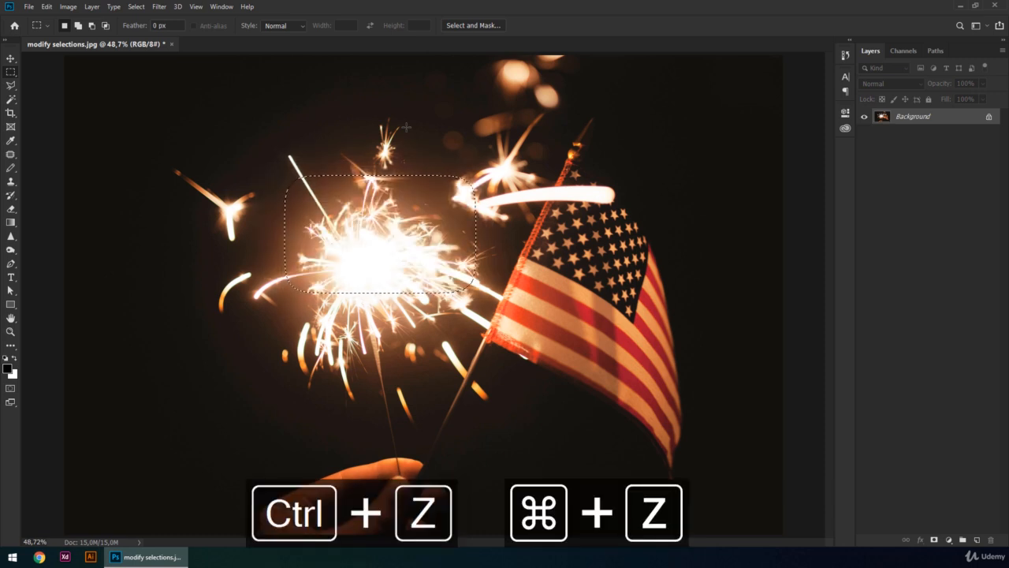
Fill the feathered selection with black in Normal mode at 100% opacity, and undo the fill.
key("i")
key("shift+F5")
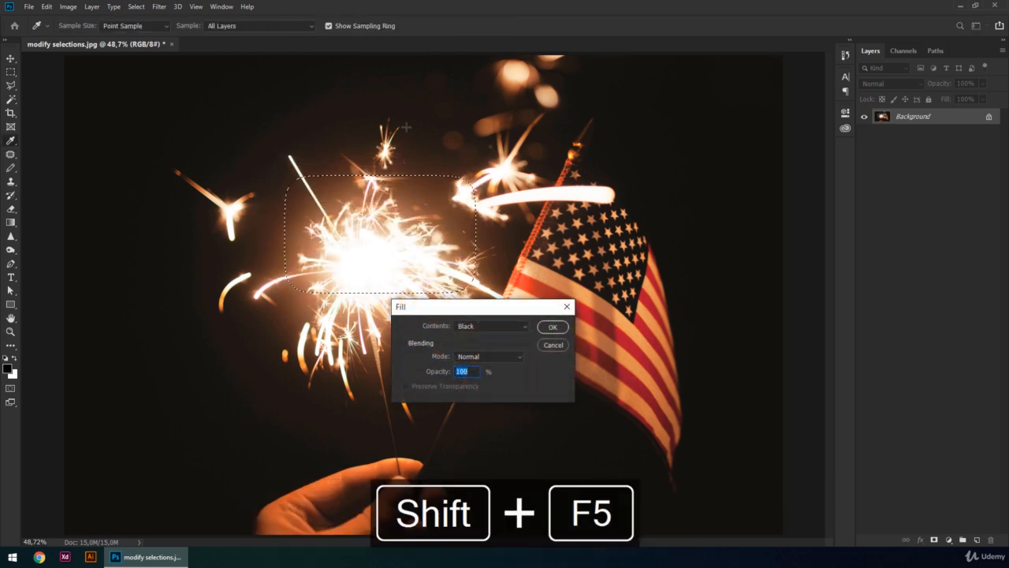
left_click(490, 325)
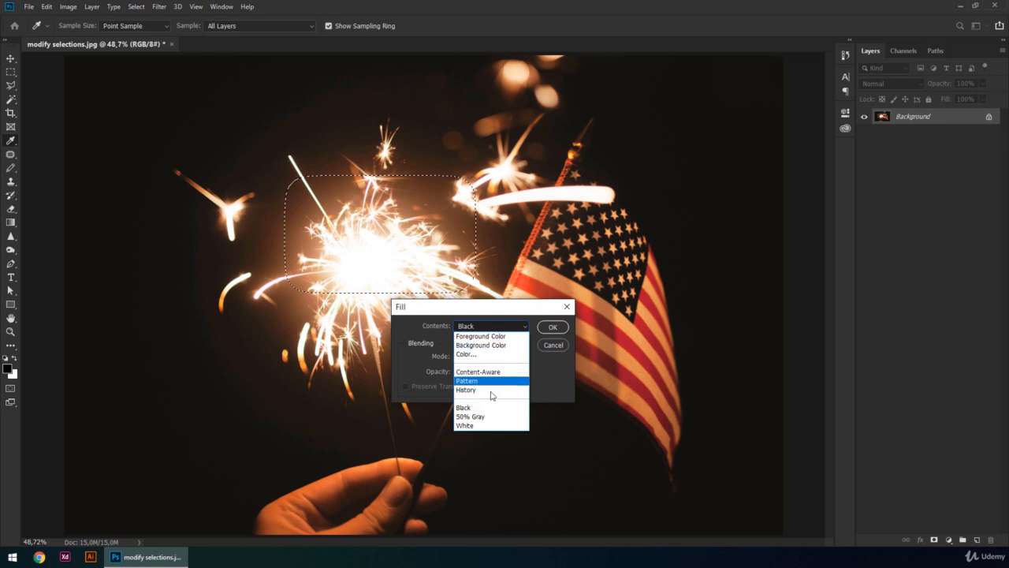
left_click(470, 416)
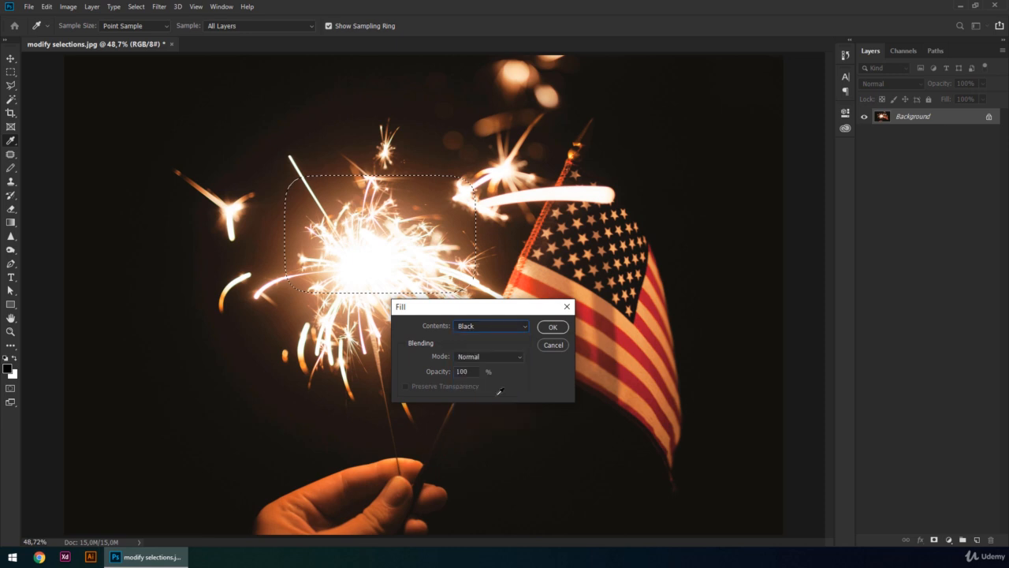
left_click(551, 327)
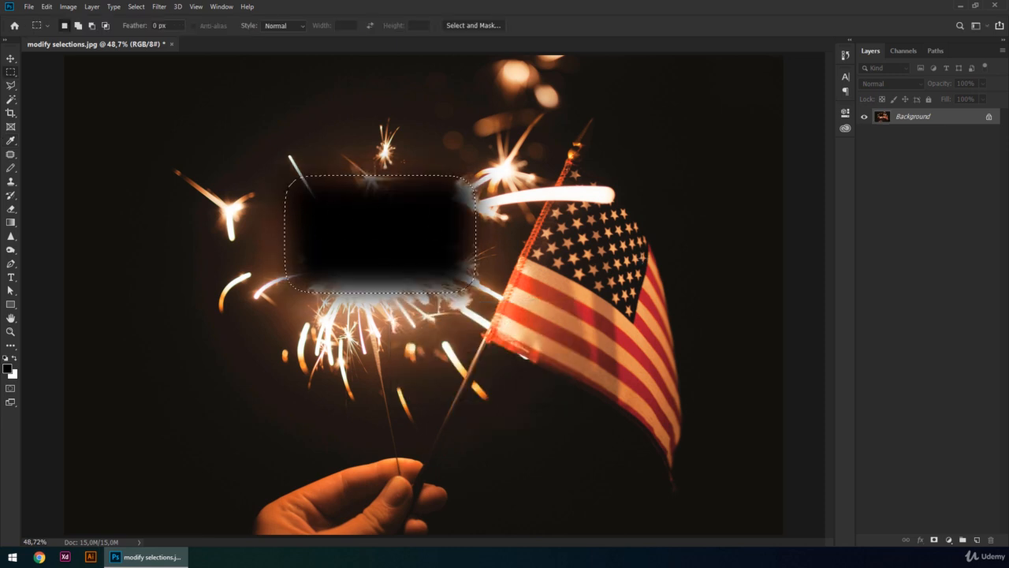
key("ctrl+z")
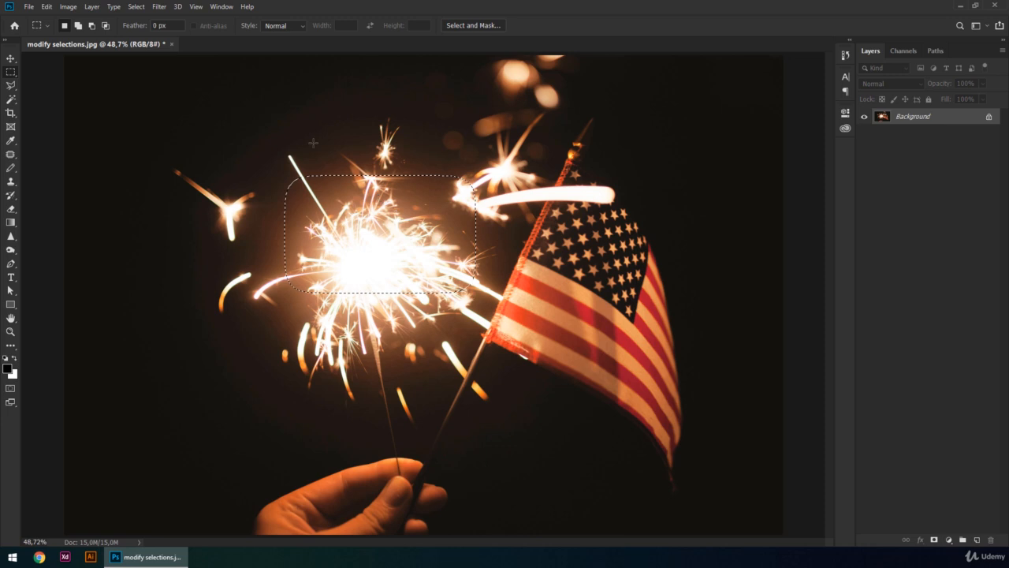
Expand the feathered sparkler selection by 50 pixels.
left_click(136, 7)
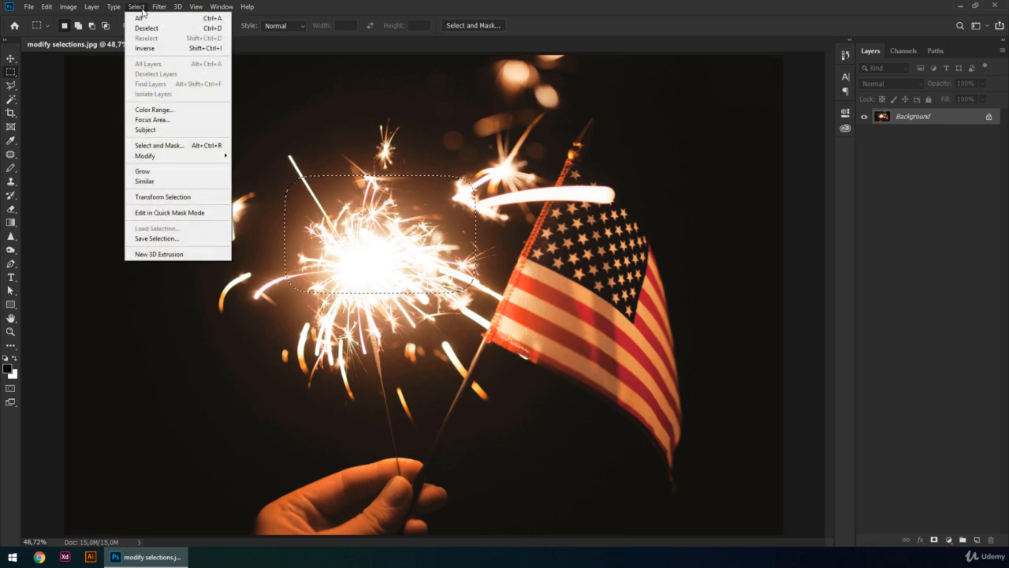
mouse_move(177, 155)
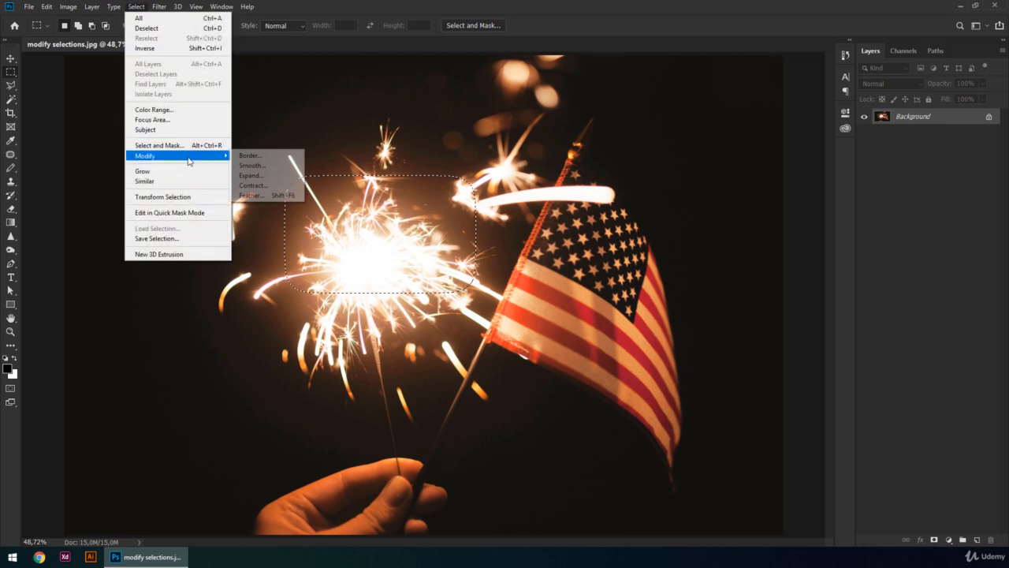
left_click(284, 175)
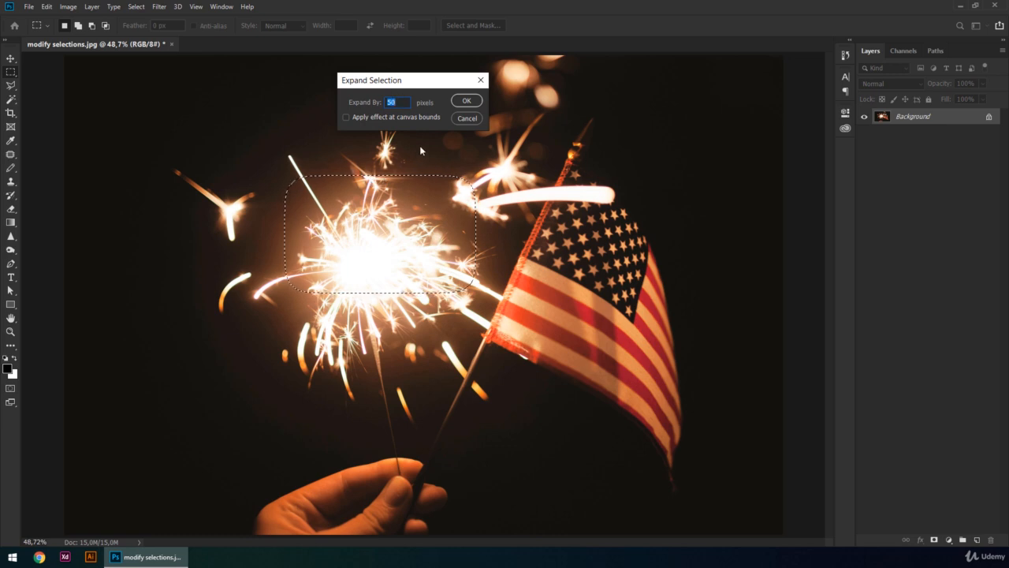
left_click(394, 101)
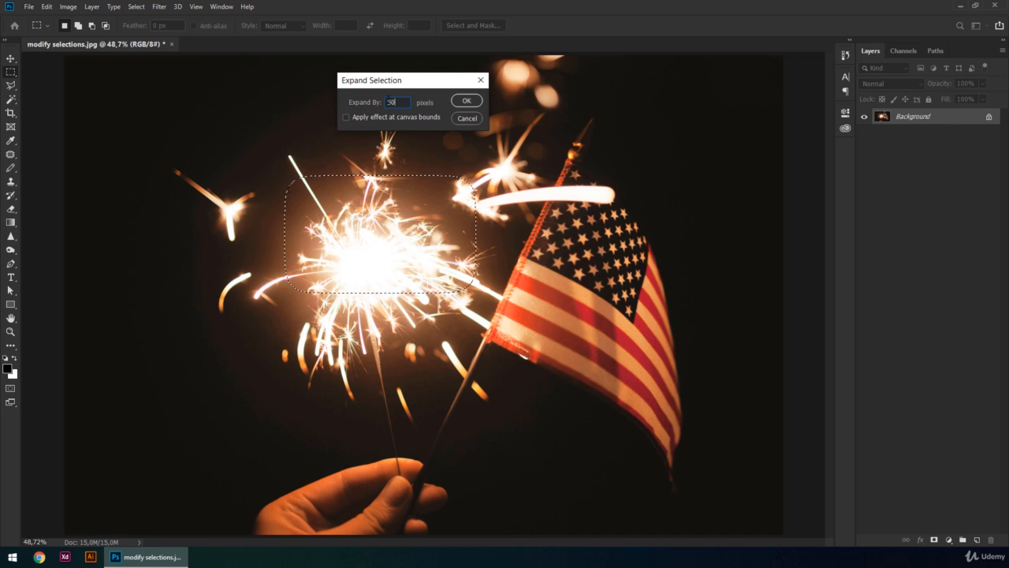
left_click(465, 104)
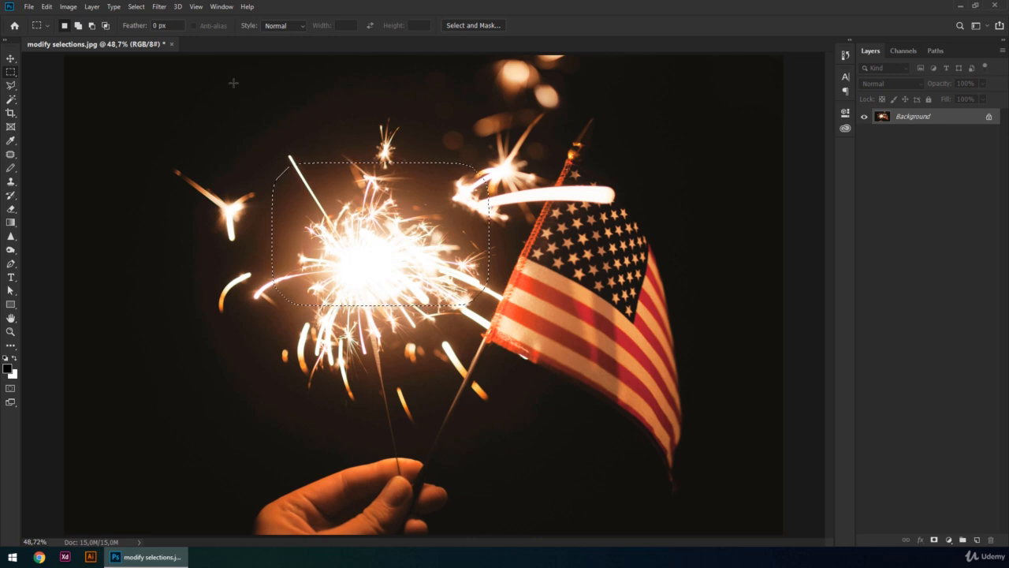
Contract the sparkler selection by 20 pixels.
left_click(136, 7)
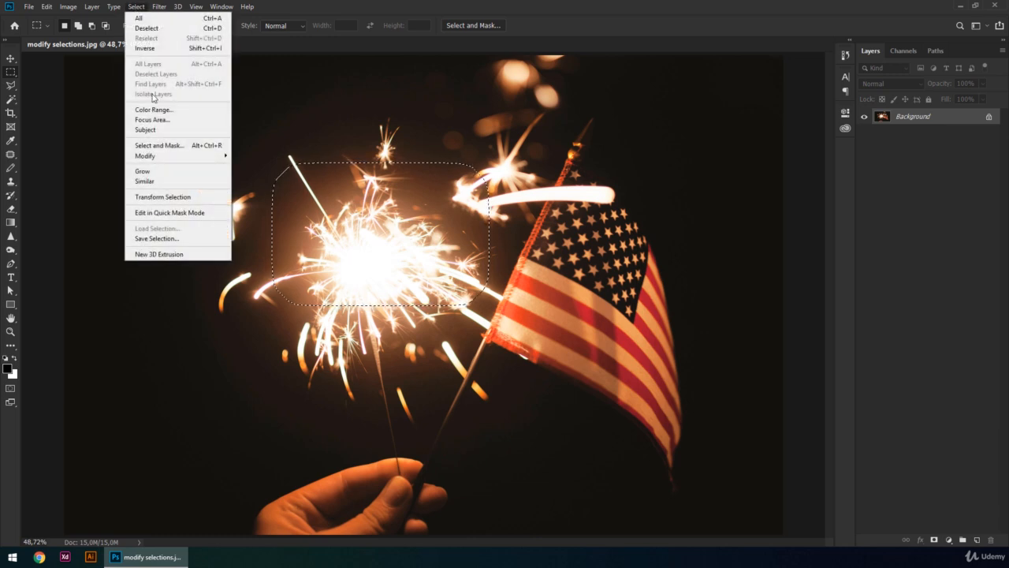
mouse_move(176, 159)
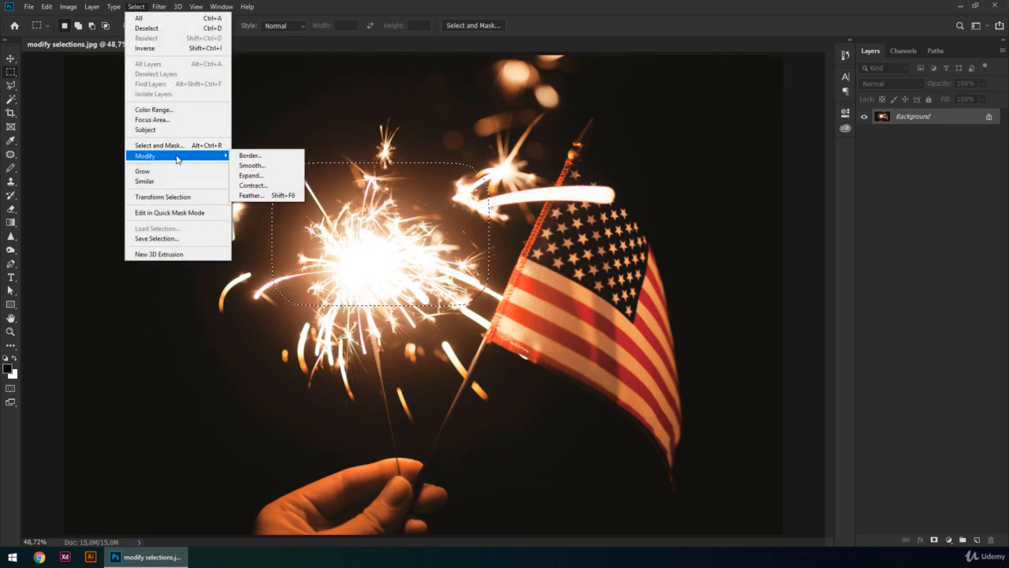
left_click(252, 186)
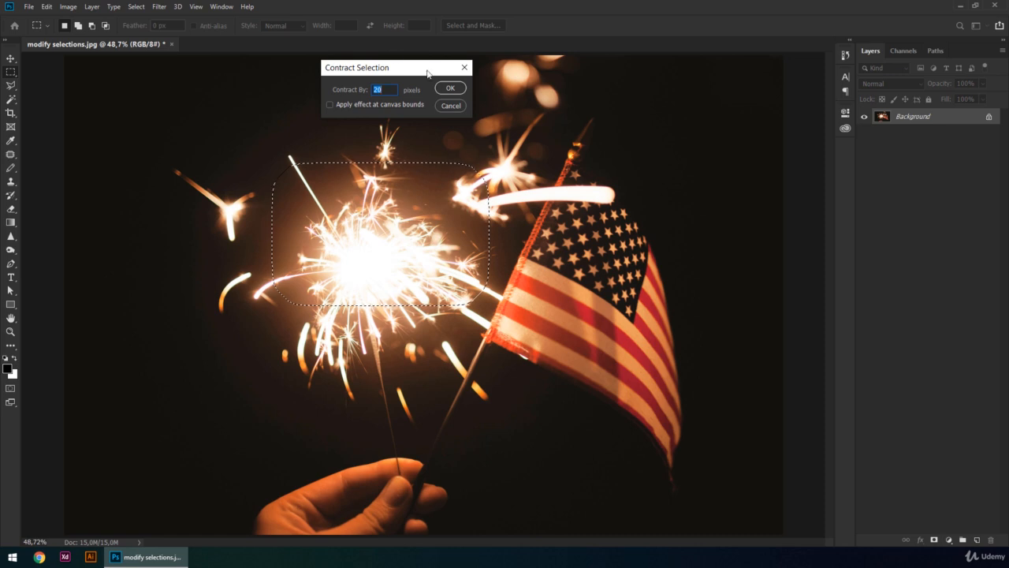
left_click(450, 88)
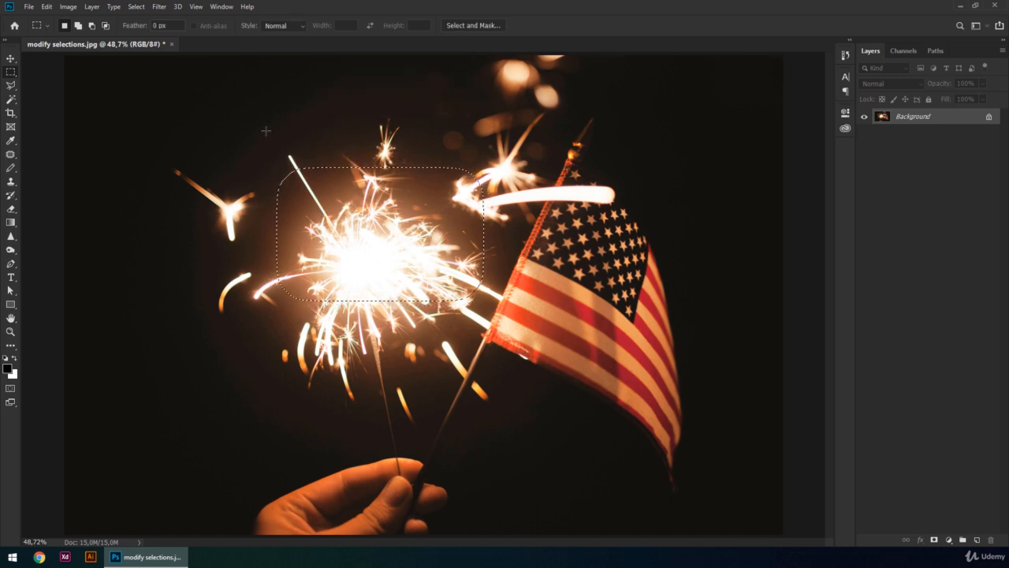
Convert the rounded sparkler selection into a border selection 20 pixels wide.
left_click(137, 7)
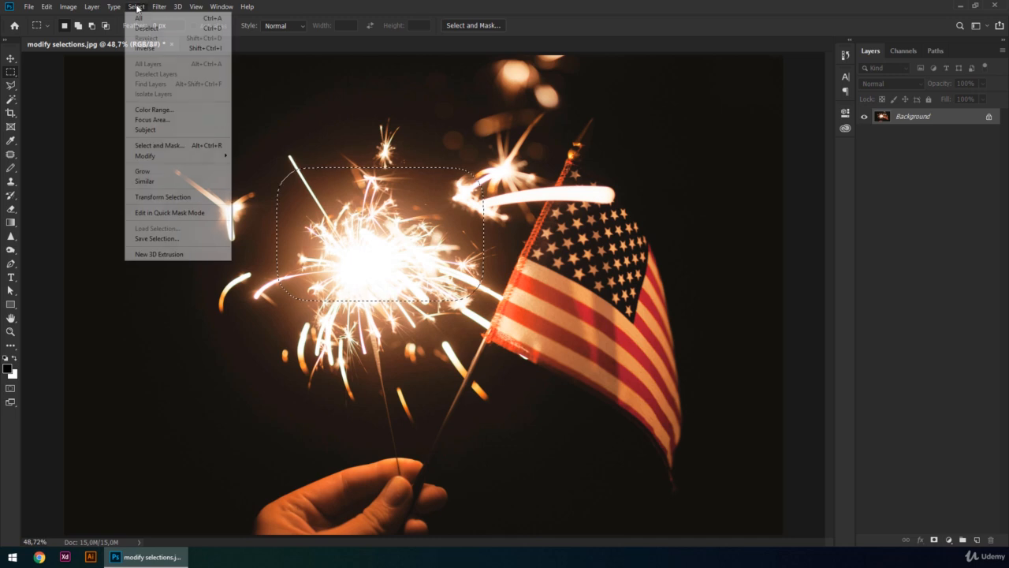
mouse_move(200, 155)
left_click(266, 156)
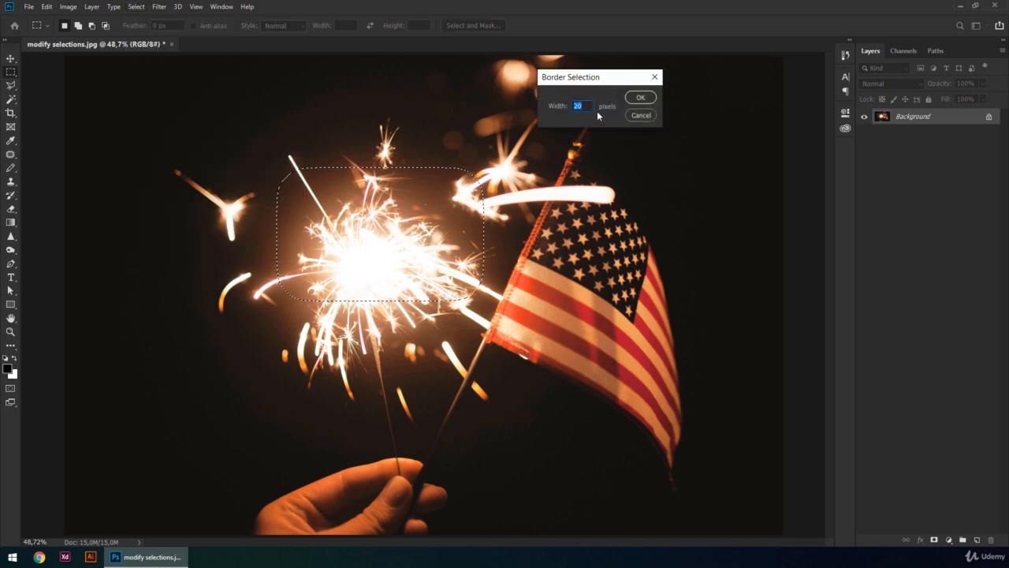
left_click(640, 98)
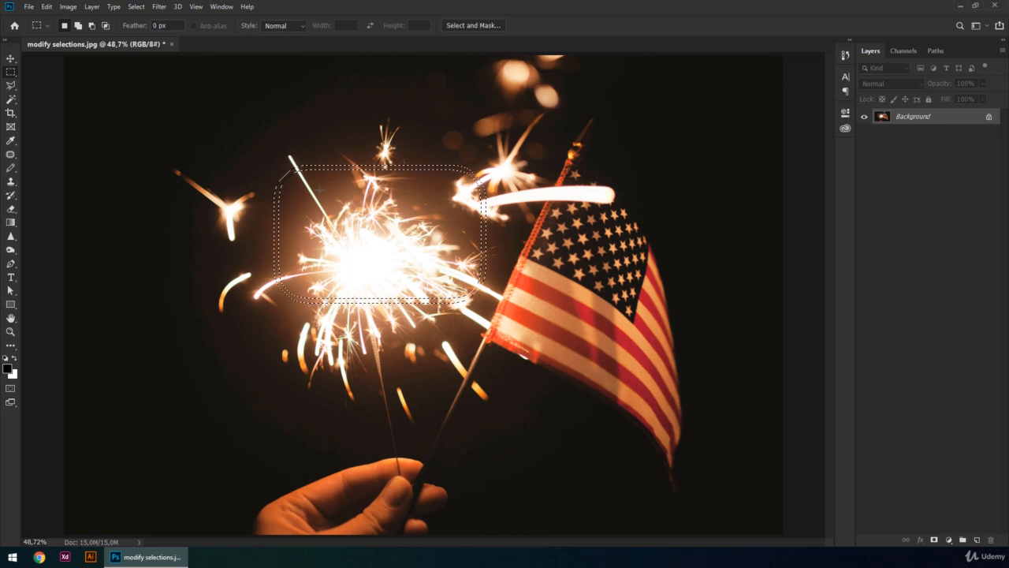
Fill the border selection with the white background color, and undo both the fill and the border.
key("ctrl+Delete")
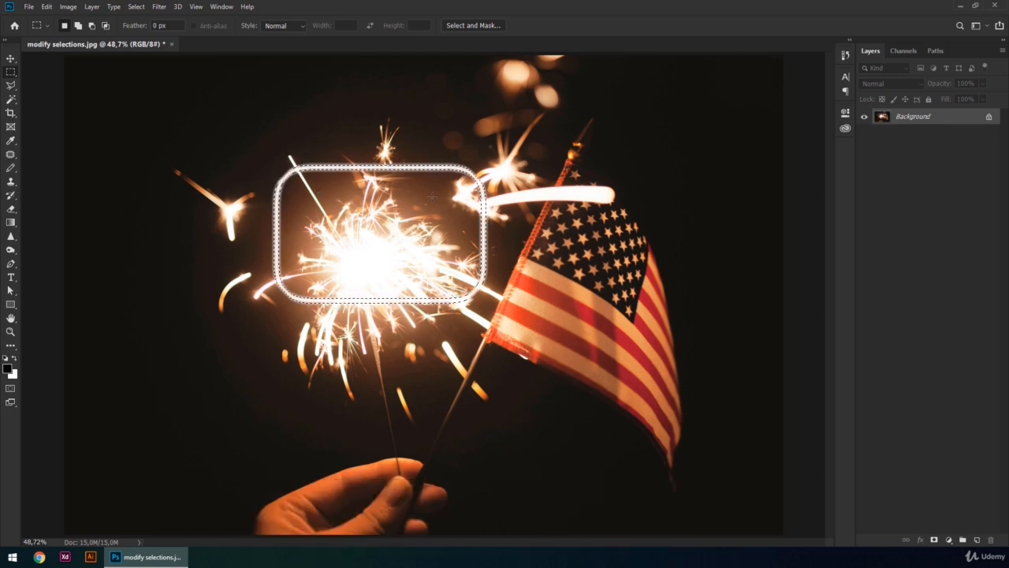
key("ctrl+z")
key("ctrl+z")
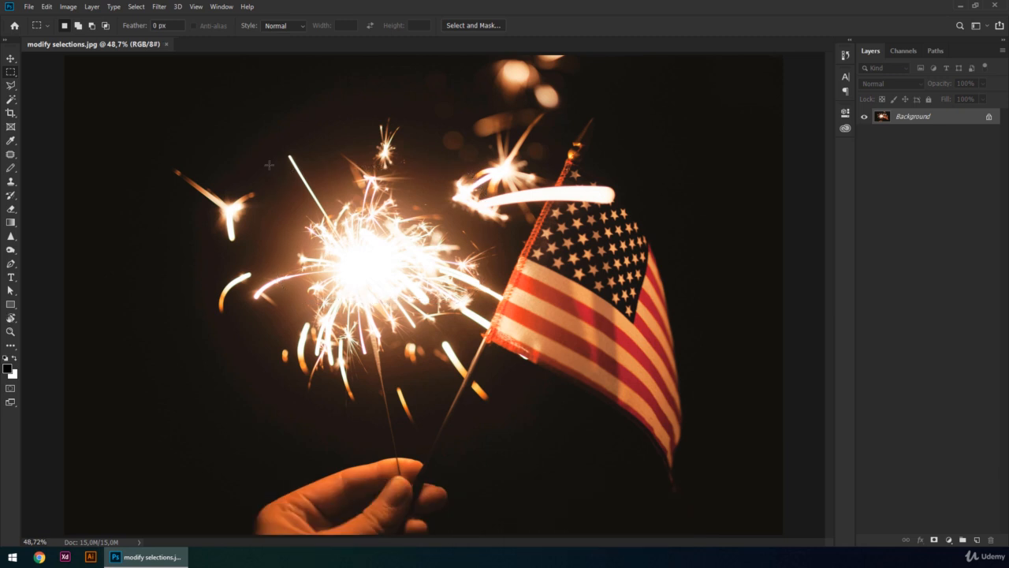
Free Transform the selected sparkler pixels, scaling them from opposite corners to about 119% toward the photo's upper left.
right_click(403, 251)
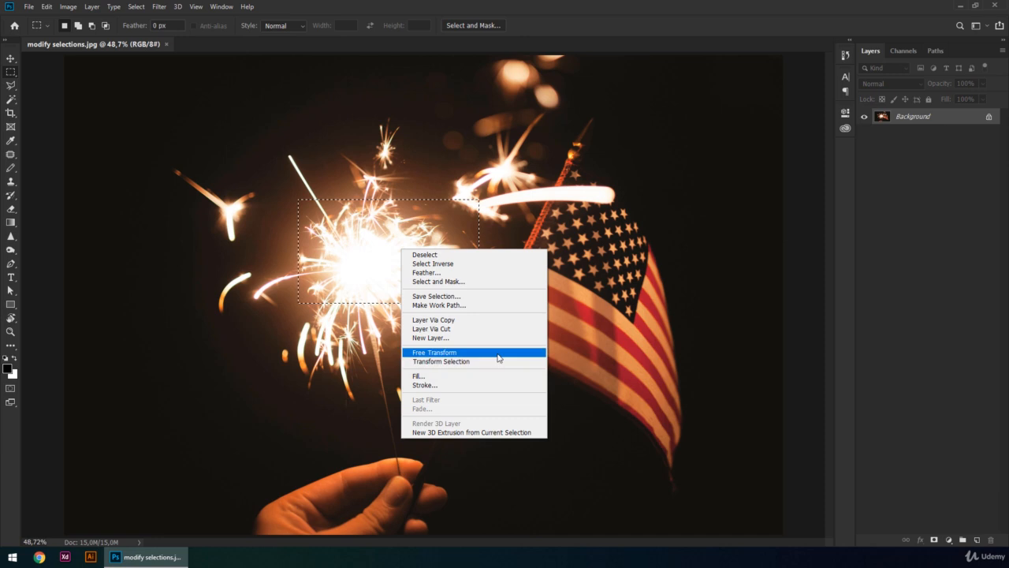
left_click(473, 353)
left_click_drag(480, 305, 427, 266)
left_click_drag(297, 198, 224, 164)
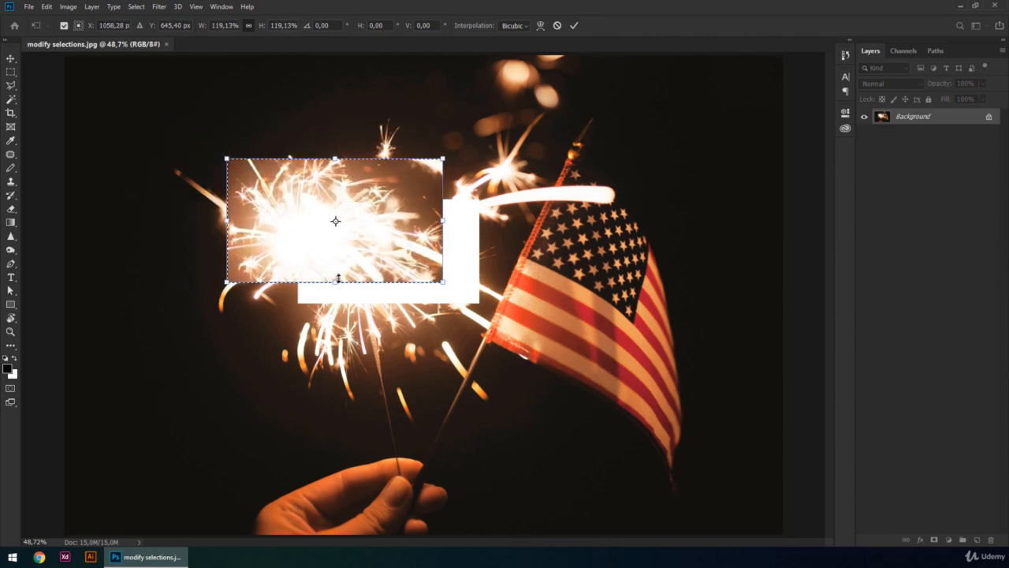
Resize the transformed sparkler pixels proportionally from their edges and corners, up to about 199%.
left_click_drag(337, 281, 358, 280)
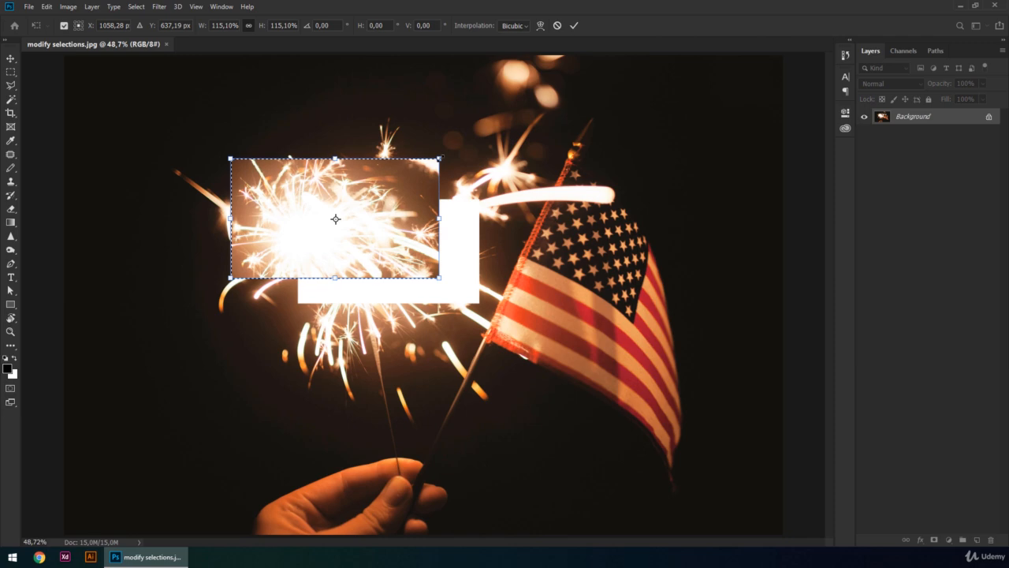
left_click_drag(439, 158, 535, 116)
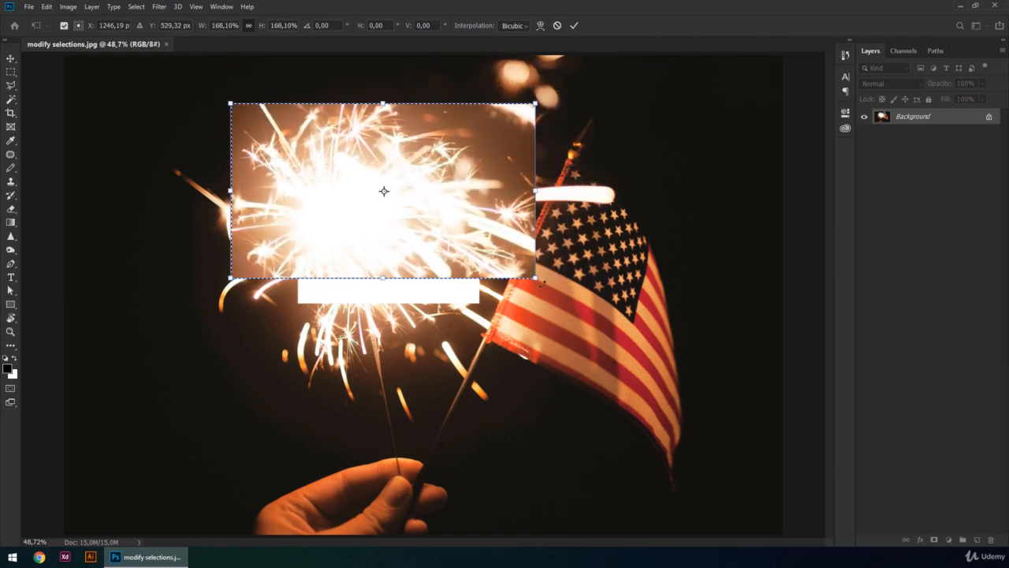
left_click_drag(537, 278, 508, 261)
mouse_move(507, 182)
left_mouse_down()
mouse_move(623, 184)
mouse_move(527, 182)
left_mouse_up()
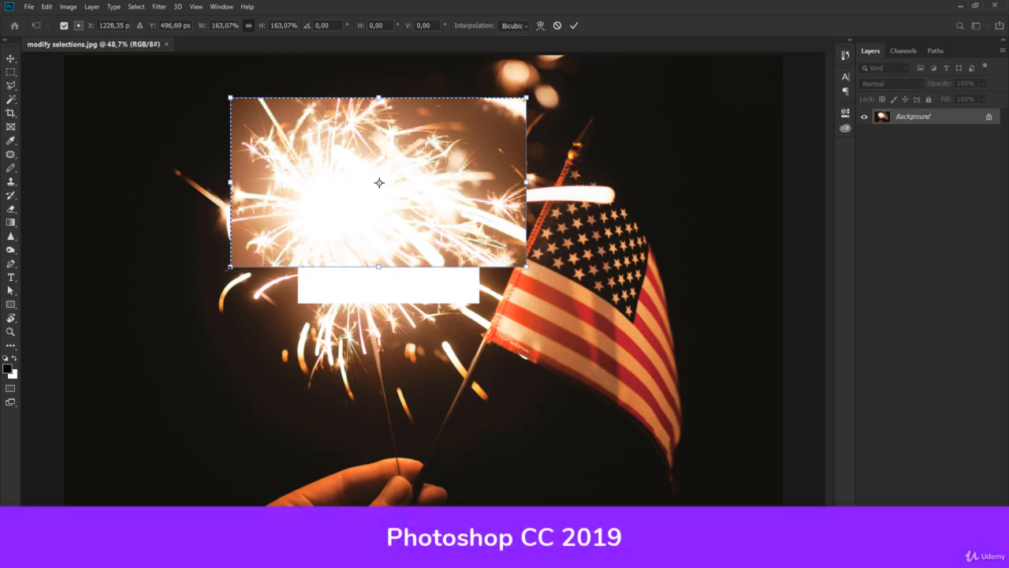
left_click_drag(230, 267, 166, 302)
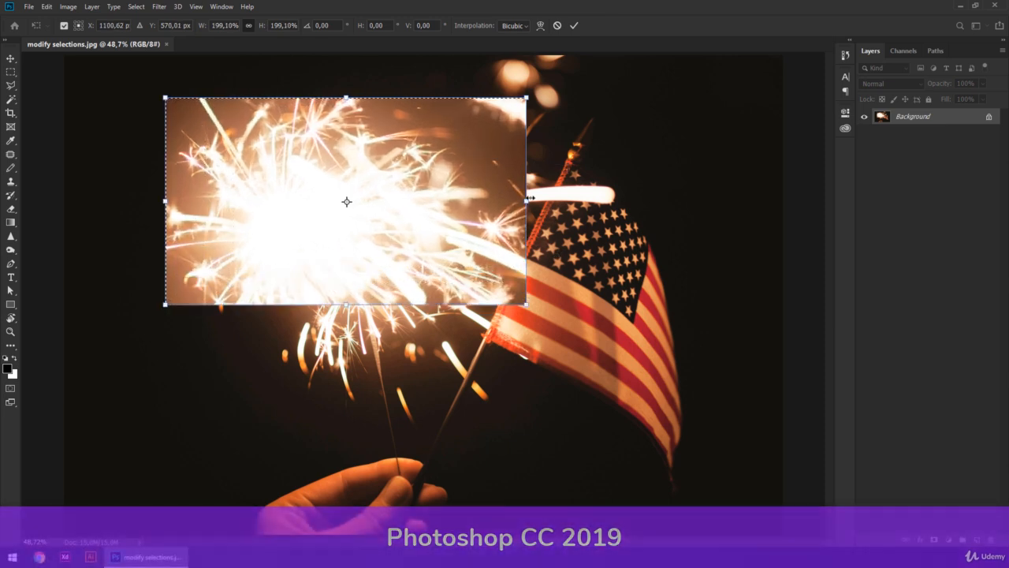
left_click_drag(526, 98, 484, 94)
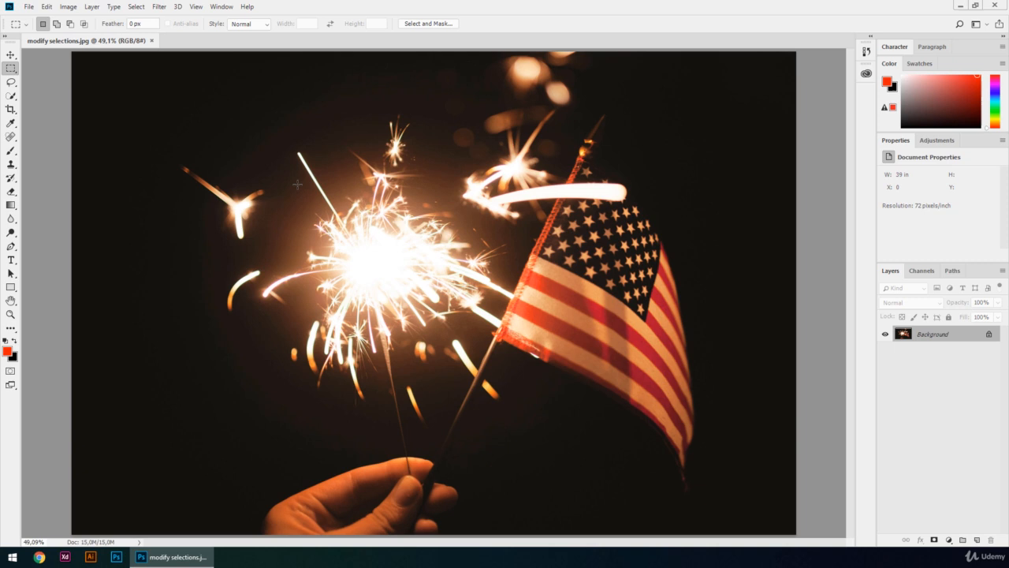
In Photoshop CC 2018, restore the default colors and draw a rectangular selection about 11 by 7 in over the sparkler.
key("d")
left_click_drag(262, 194, 460, 319)
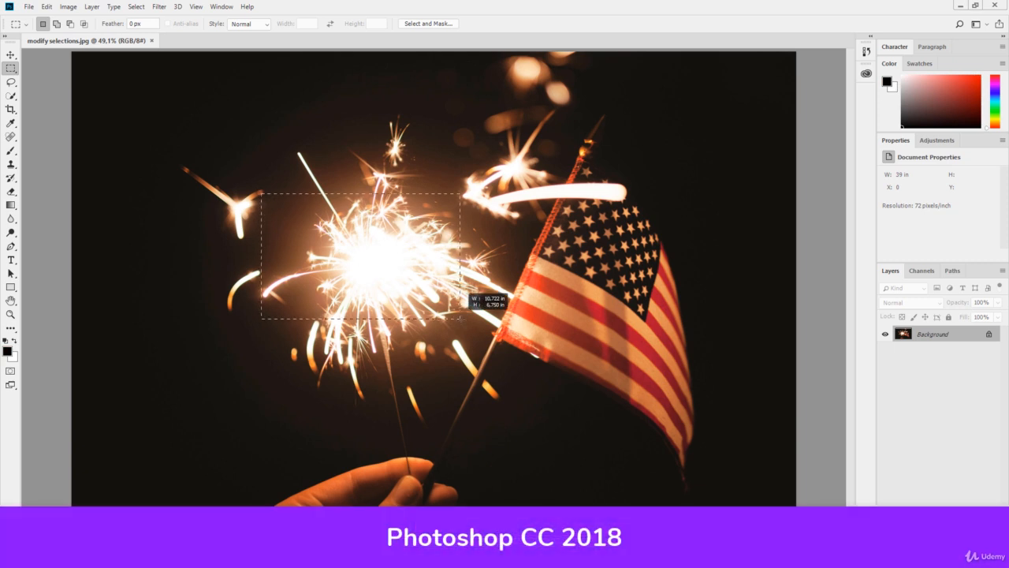
Free Transform the selected sparkler pixels, scaling them from the lower-right and upper-right corners without keeping proportions.
right_click(424, 252)
left_click(461, 353)
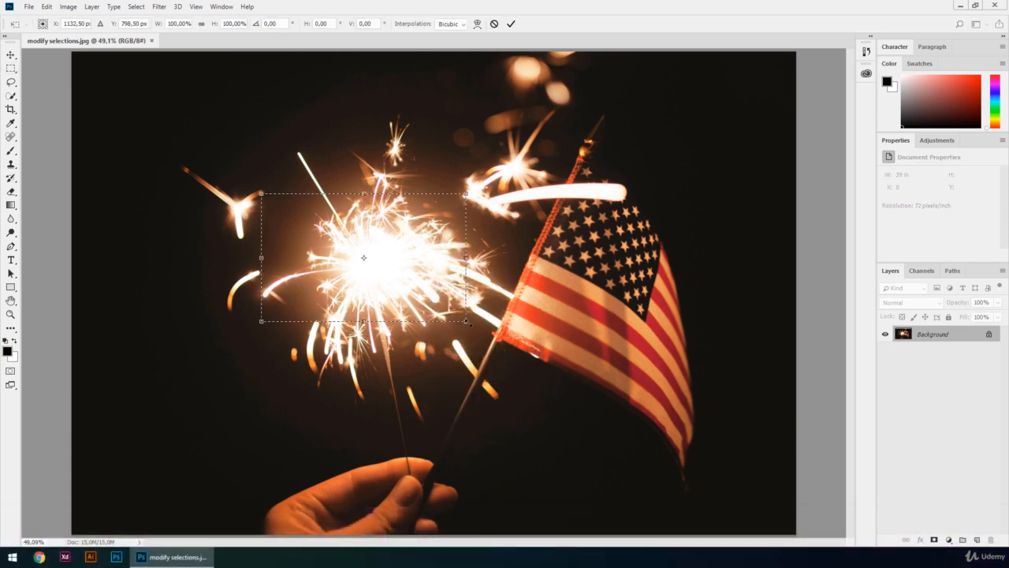
left_click_drag(465, 320, 560, 379)
left_click_drag(558, 191, 525, 206)
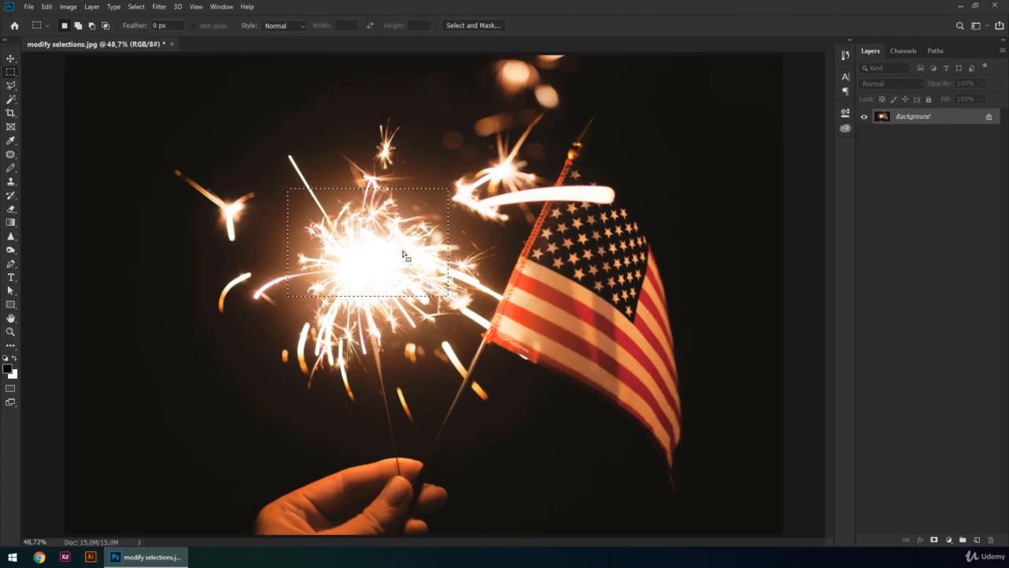
Transform only the selection outline around the sparkler, scaling it proportionally and stretching it non-proportionally to about 104% width and 158% height.
right_click(403, 254)
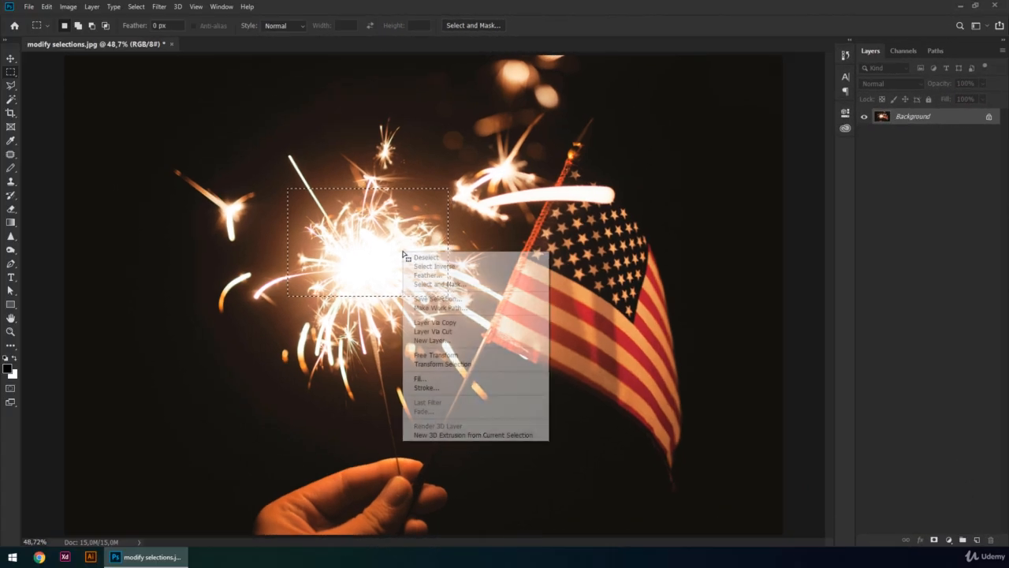
left_click(496, 364)
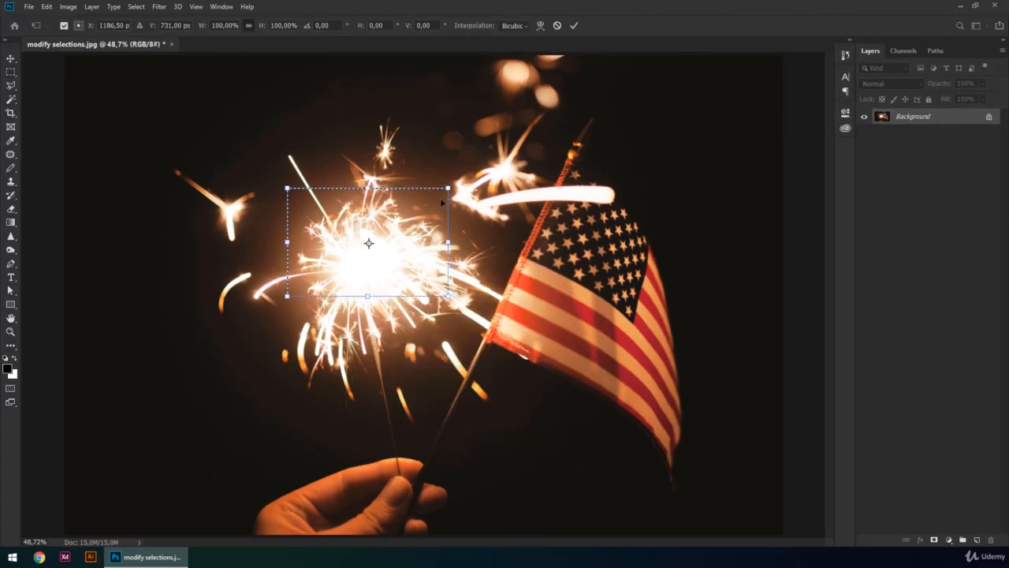
left_click_drag(448, 189, 536, 128)
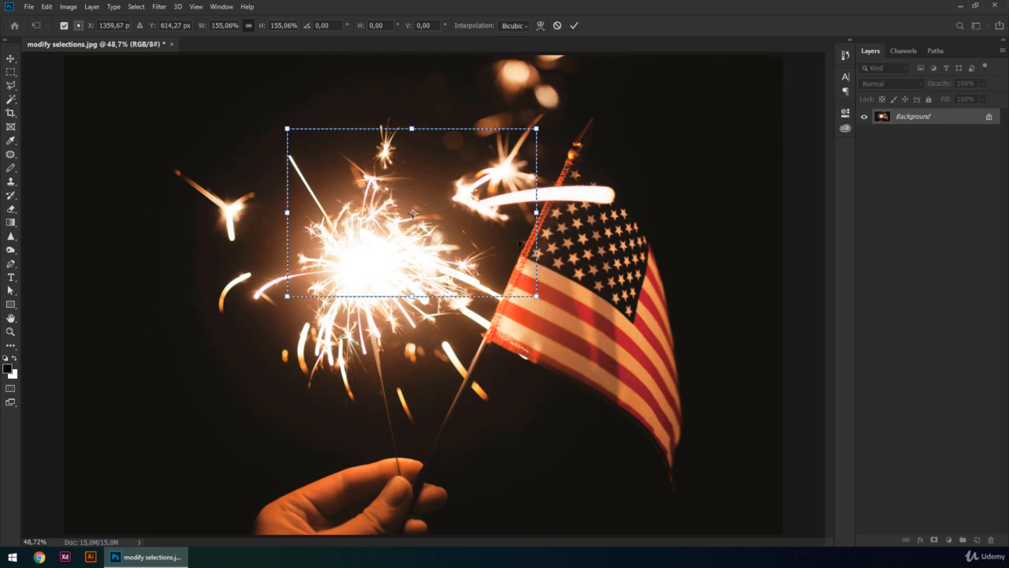
mouse_move(536, 295)
left_mouse_down()
mouse_move(514, 262)
mouse_move(535, 294)
left_mouse_up()
left_click_drag(535, 128, 447, 187)
left_click_drag(286, 186, 280, 124)
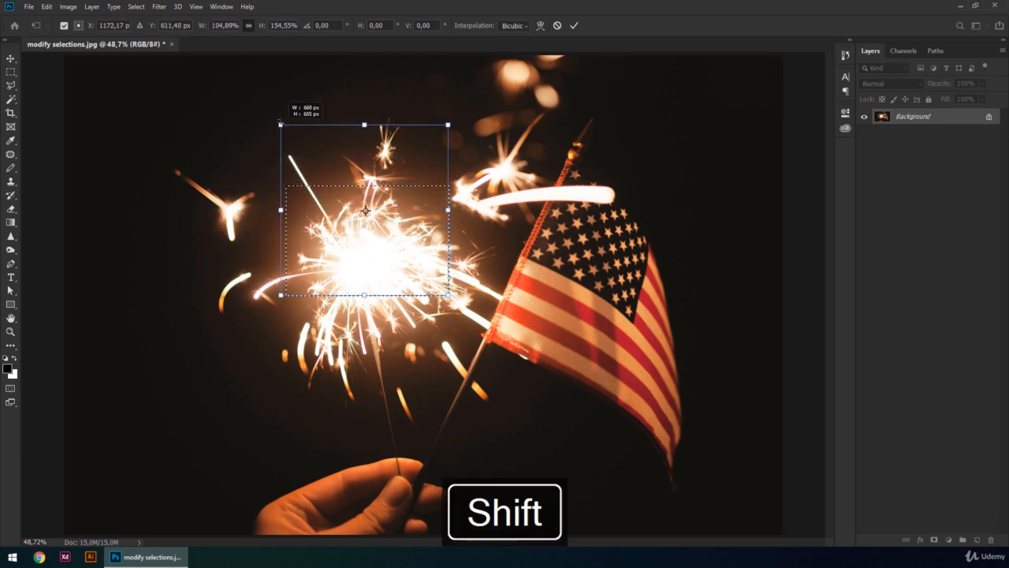
Distort the selection outline by moving its lower-right, upper-right and upper-left corners individually, and cancel the transformation.
right_click(324, 206)
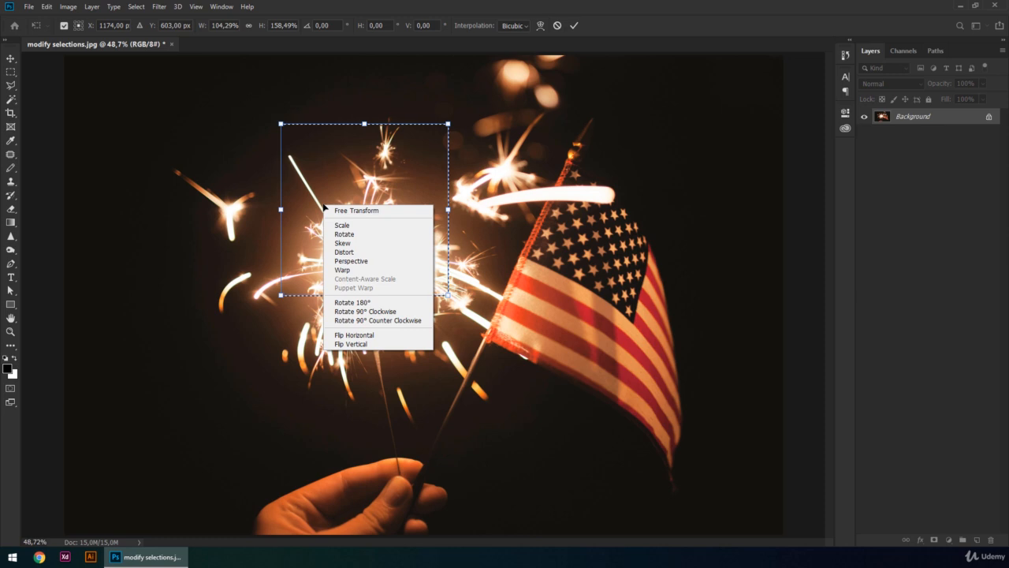
left_click(380, 253)
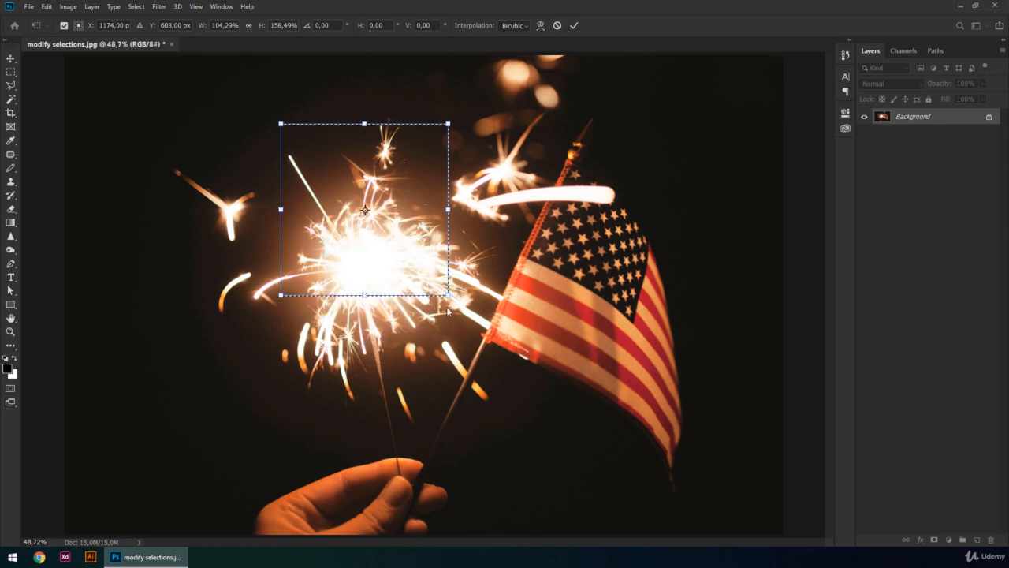
left_click_drag(447, 294, 439, 207)
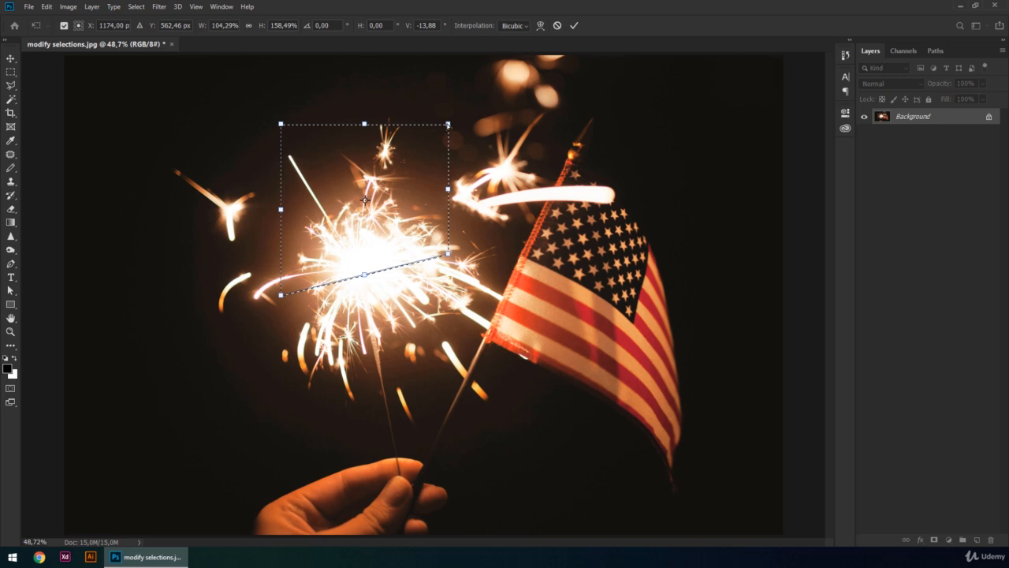
left_click_drag(447, 124, 448, 175)
left_click_drag(281, 124, 281, 166)
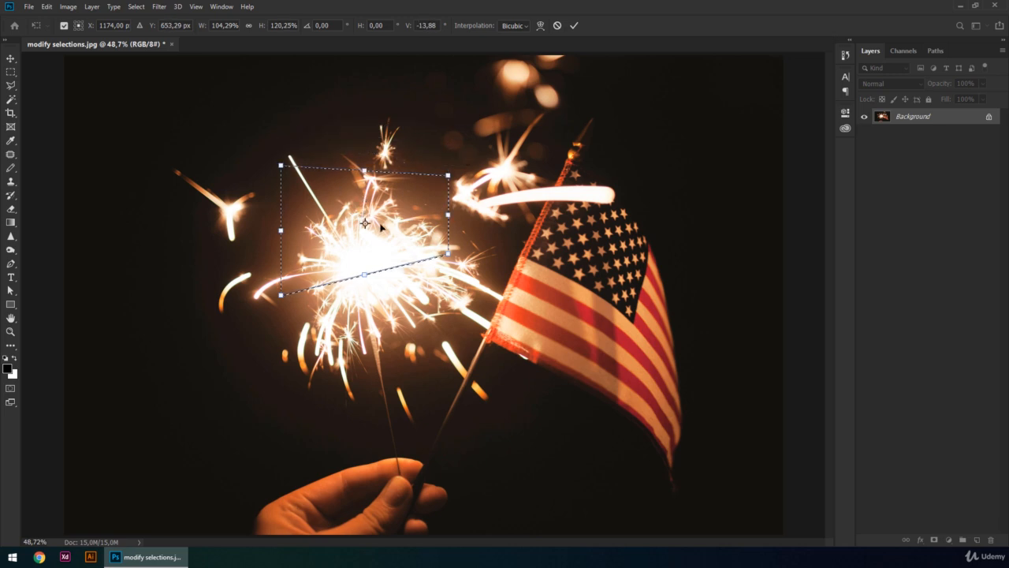
key("Escape")
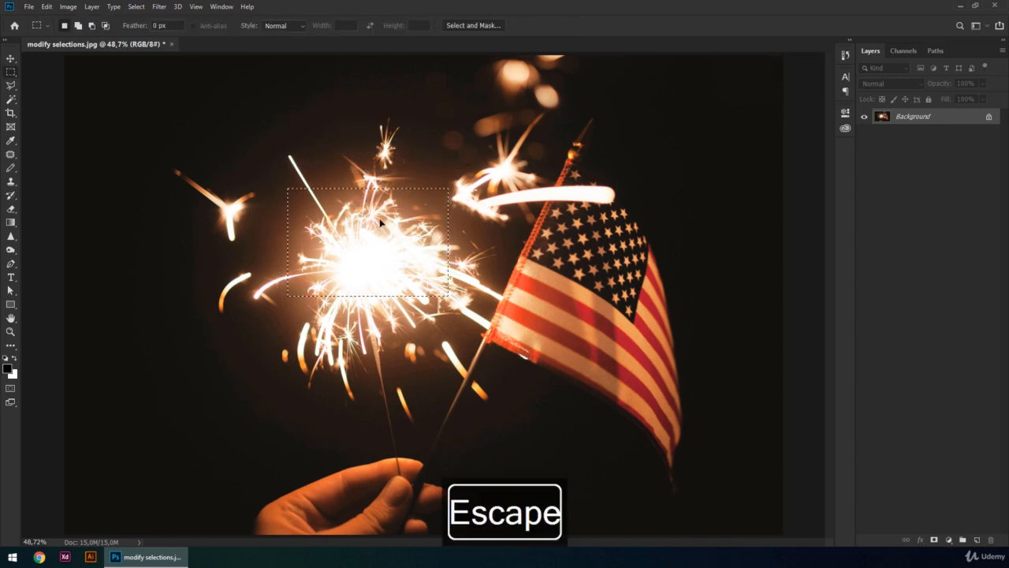
Transform the selection outline again, raising its lower-left and upper-right corners individually to form an irregular quadrilateral.
right_click(381, 220)
left_click(441, 333)
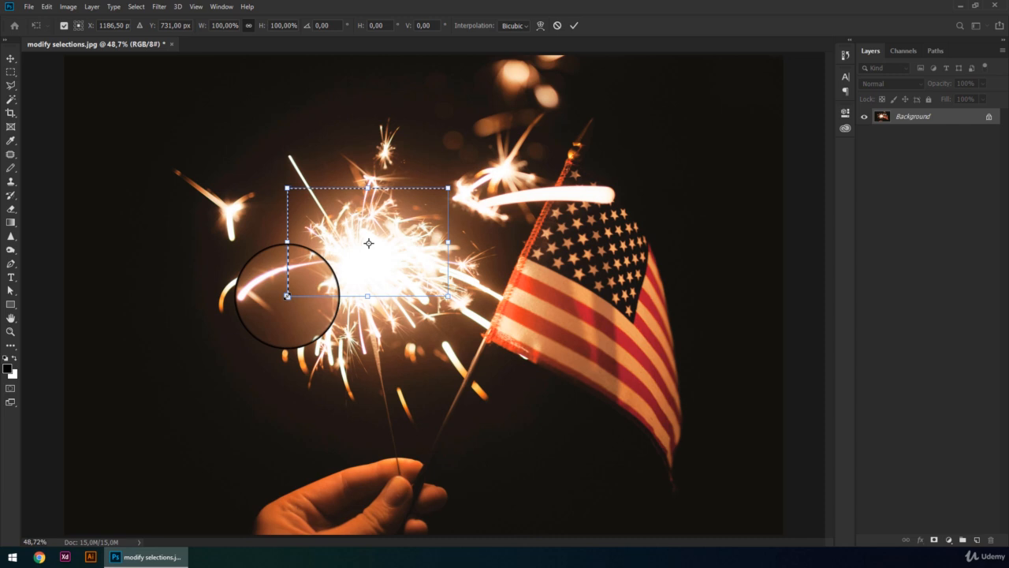
left_click_drag(287, 297, 288, 258)
left_click_drag(449, 184, 447, 296)
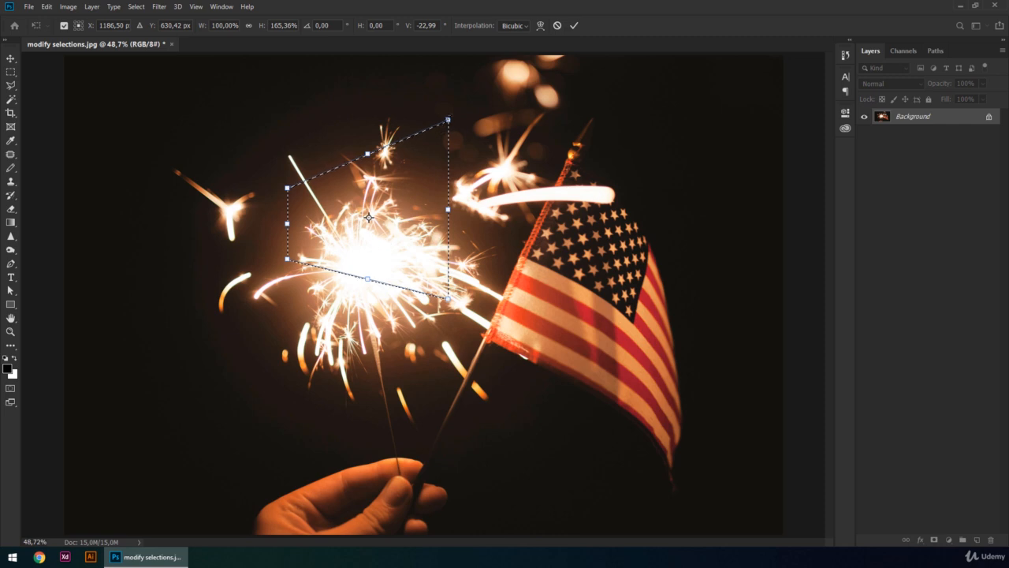
Scale the distorted selection outline proportionally from its corners to about 169% width and 262% height.
left_click_drag(448, 119, 402, 160)
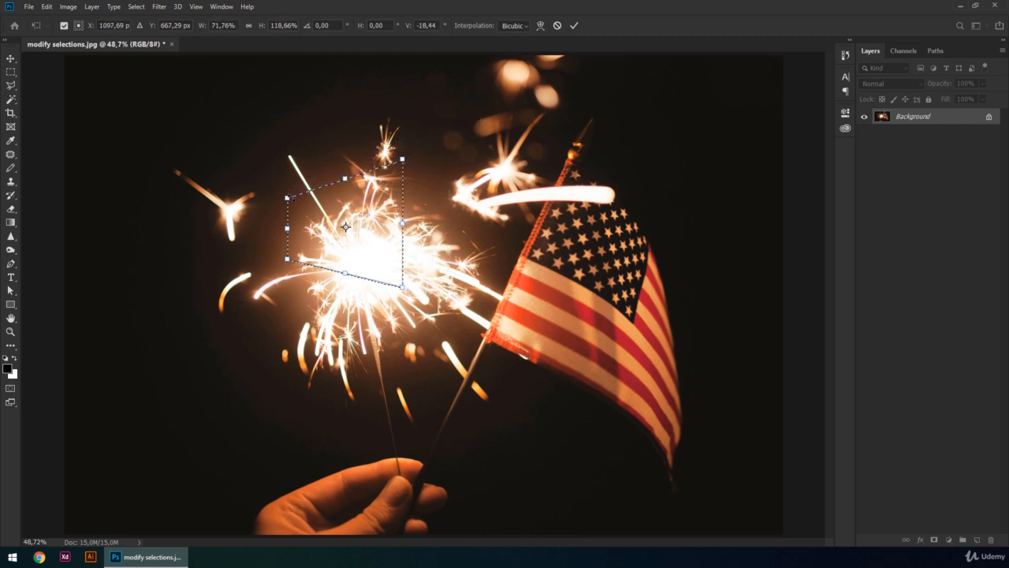
left_click_drag(290, 198, 309, 216)
left_click_drag(403, 288, 584, 398)
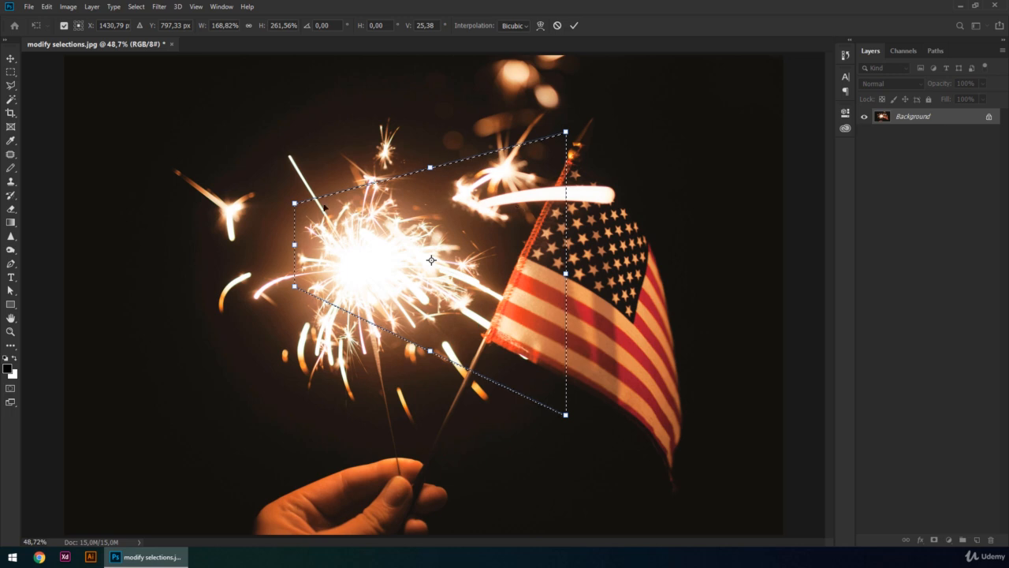